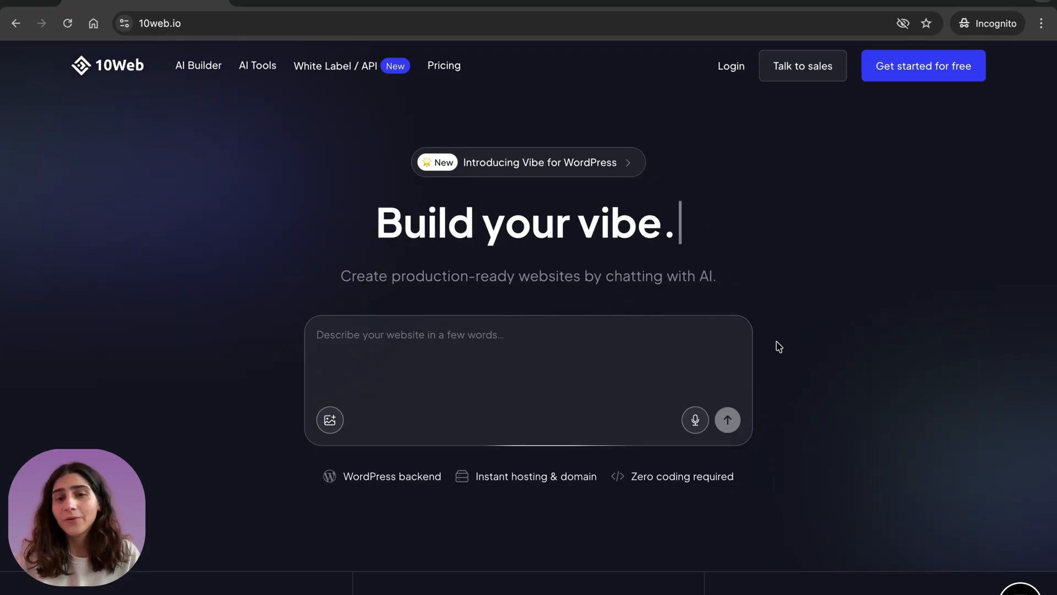
- Generate a site from the pasted prompt for Koyo, a minimalistic modern Japanese restaurant website with dark wood textures and black metallic accents
{"action": "left_click", "coordinate": [466, 345]}
{"action": "key", "text": "ctrl+v"}
{"action": "scroll", "coordinate": [465, 385], "scroll_direction": "up", "scroll_amount": 10}
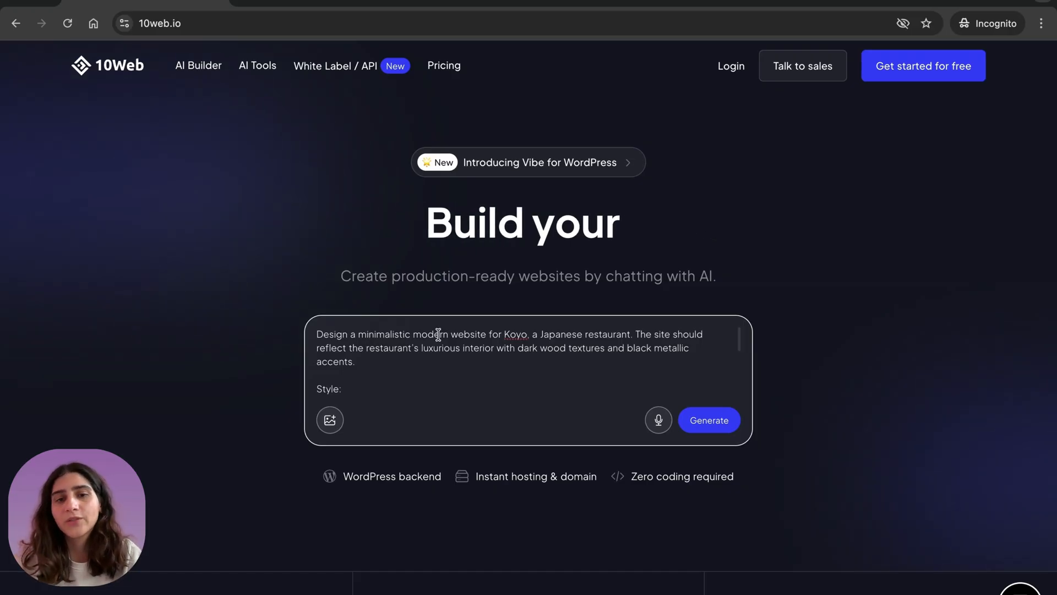
{"action": "scroll", "coordinate": [454, 357], "scroll_direction": "down", "scroll_amount": 3}
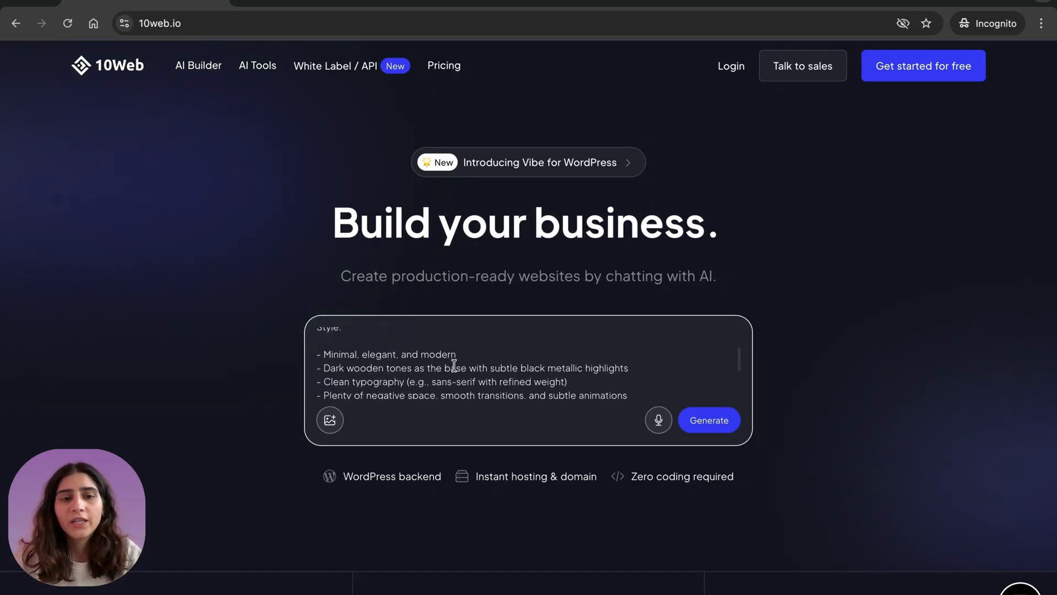
{"action": "scroll", "coordinate": [384, 360], "scroll_direction": "down", "scroll_amount": 1}
{"action": "scroll", "coordinate": [416, 362], "scroll_direction": "up", "scroll_amount": 2}
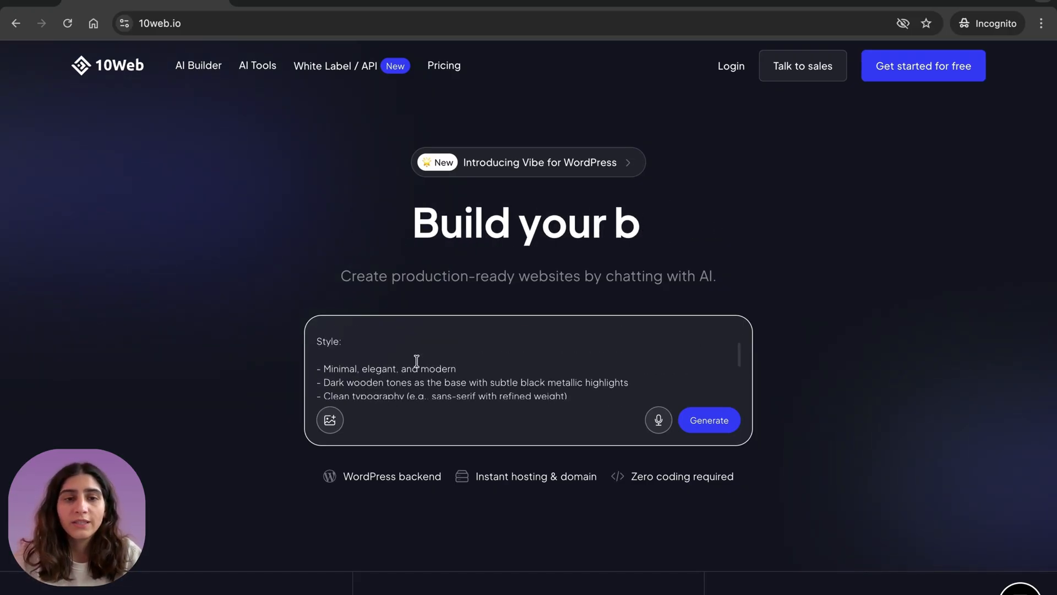
{"action": "scroll", "coordinate": [443, 363], "scroll_direction": "down", "scroll_amount": 5}
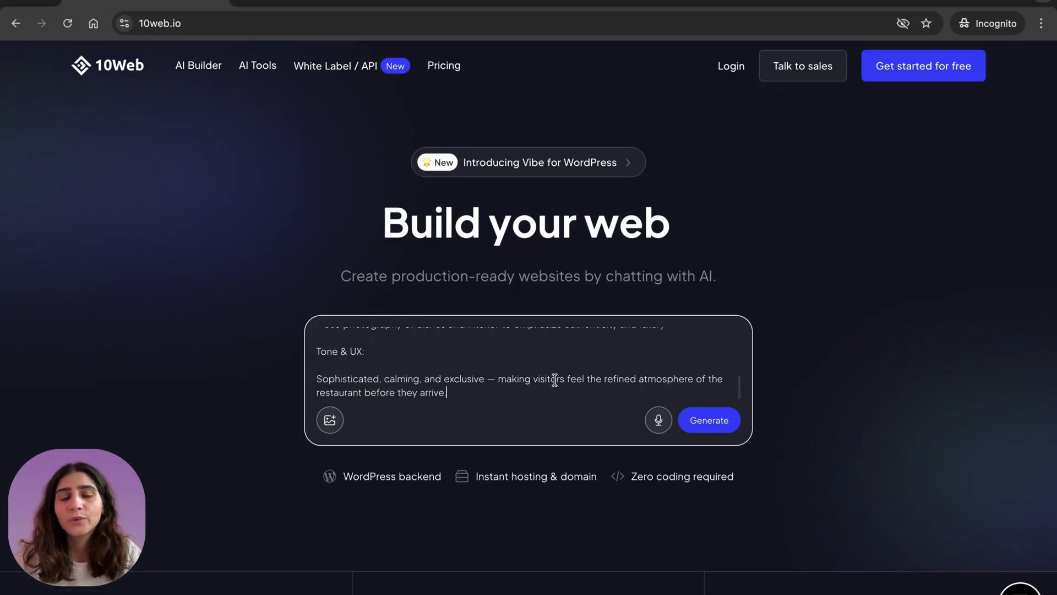
{"action": "left_click", "coordinate": [710, 424]}
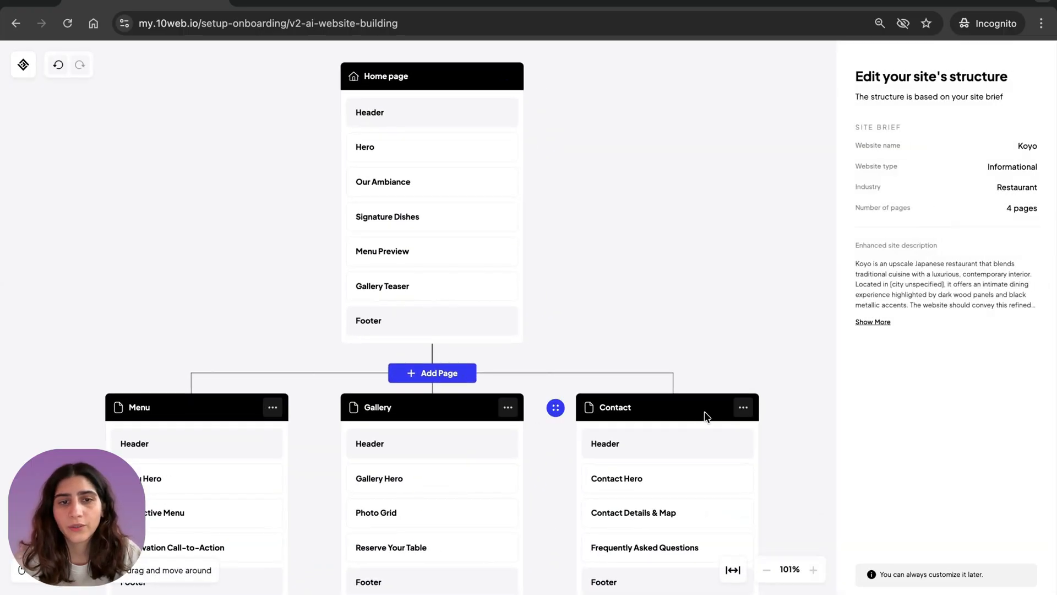
- Review the title and section prompt of the home page's Hero section in the site structure
{"action": "scroll", "coordinate": [705, 414], "scroll_direction": "up", "scroll_amount": 1}
{"action": "scroll", "coordinate": [521, 282], "scroll_direction": "up", "scroll_amount": 2}
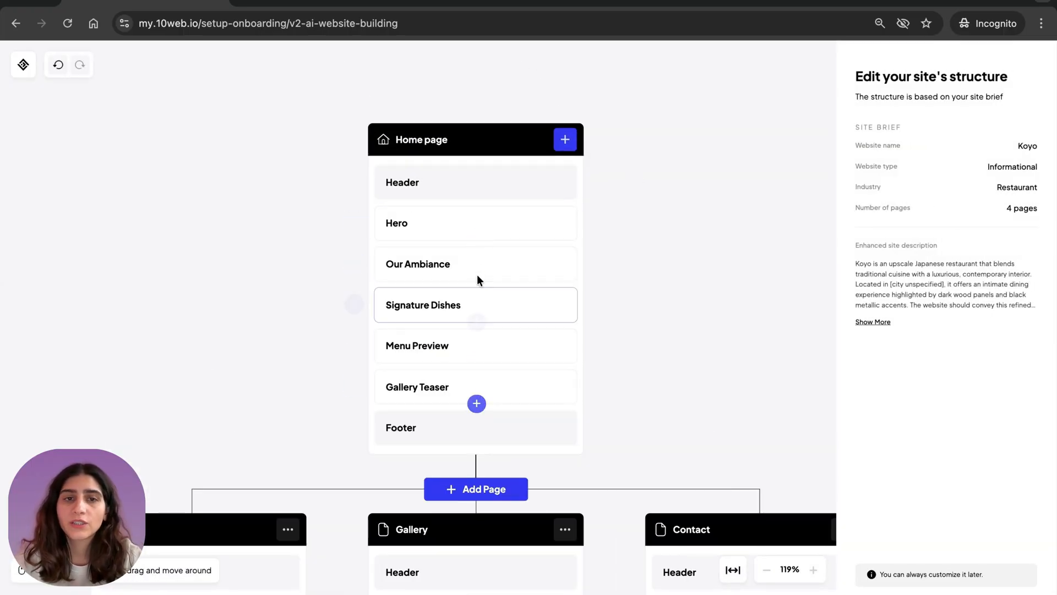
{"action": "left_click", "coordinate": [483, 212]}
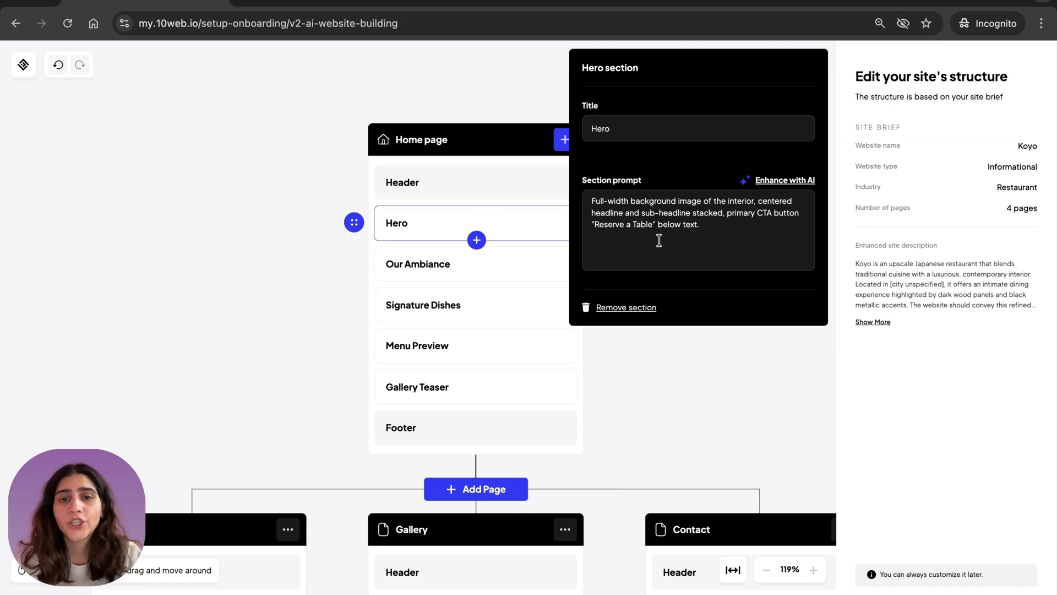
{"action": "left_click", "coordinate": [661, 394]}
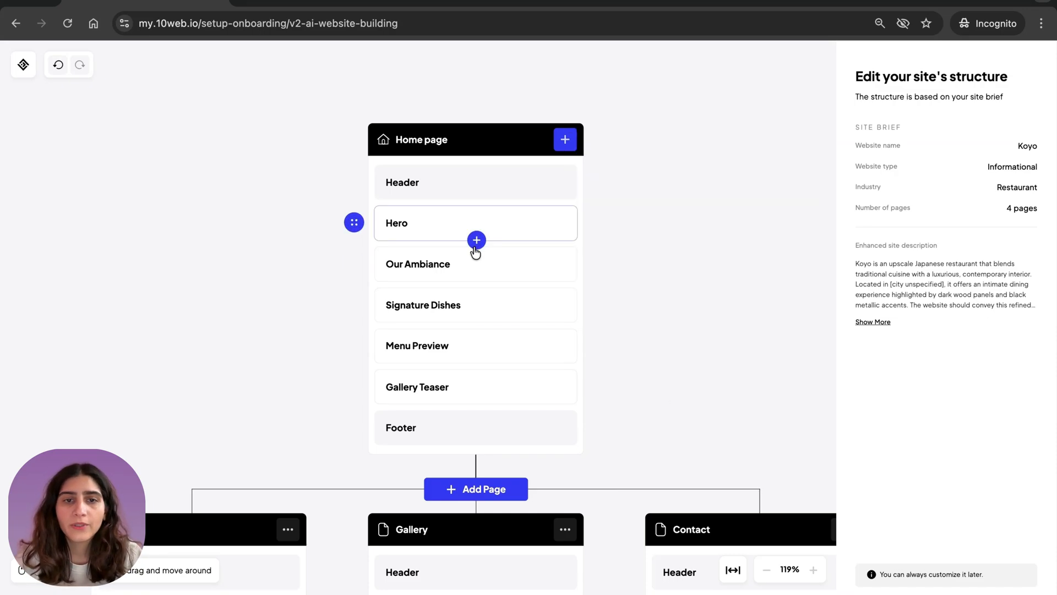
- Add a Testimonials section below Menu Preview on the home page
{"action": "left_click", "coordinate": [476, 363]}
{"action": "scroll", "coordinate": [721, 401], "scroll_direction": "down", "scroll_amount": 5}
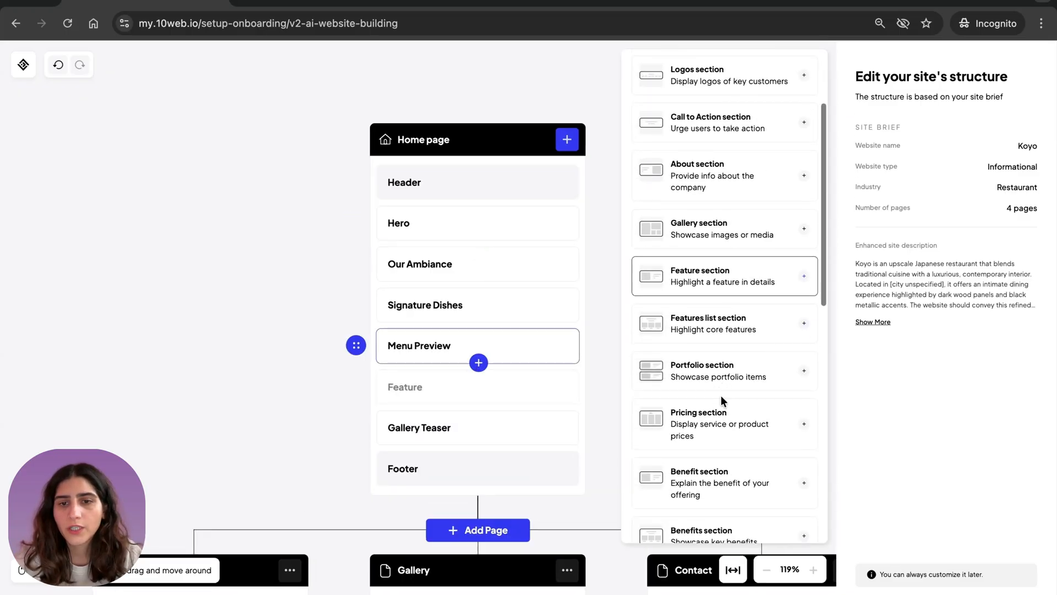
{"action": "scroll", "coordinate": [722, 401], "scroll_direction": "down", "scroll_amount": 3}
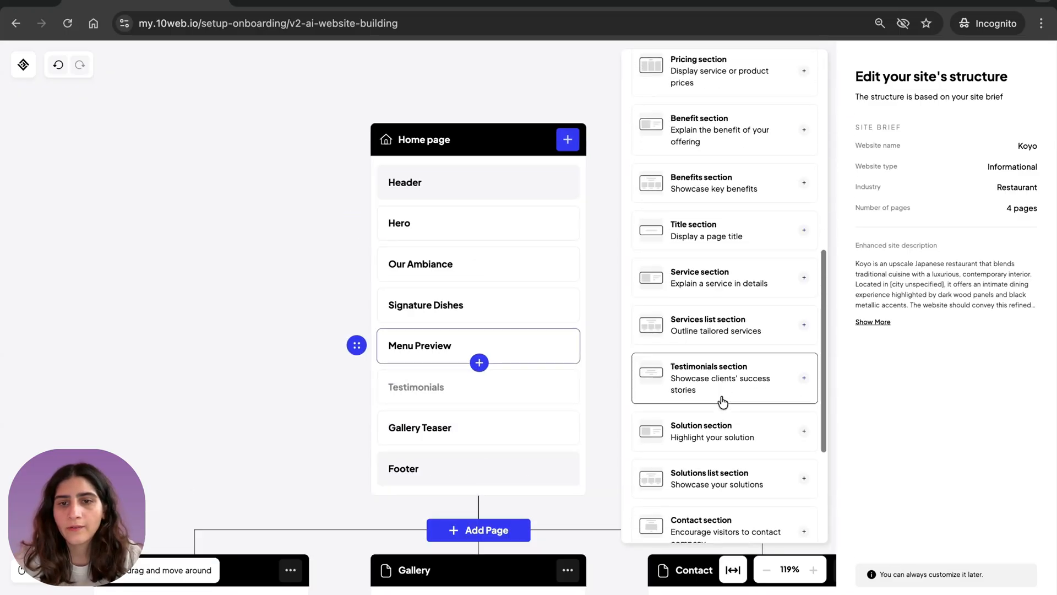
{"action": "left_click", "coordinate": [711, 373]}
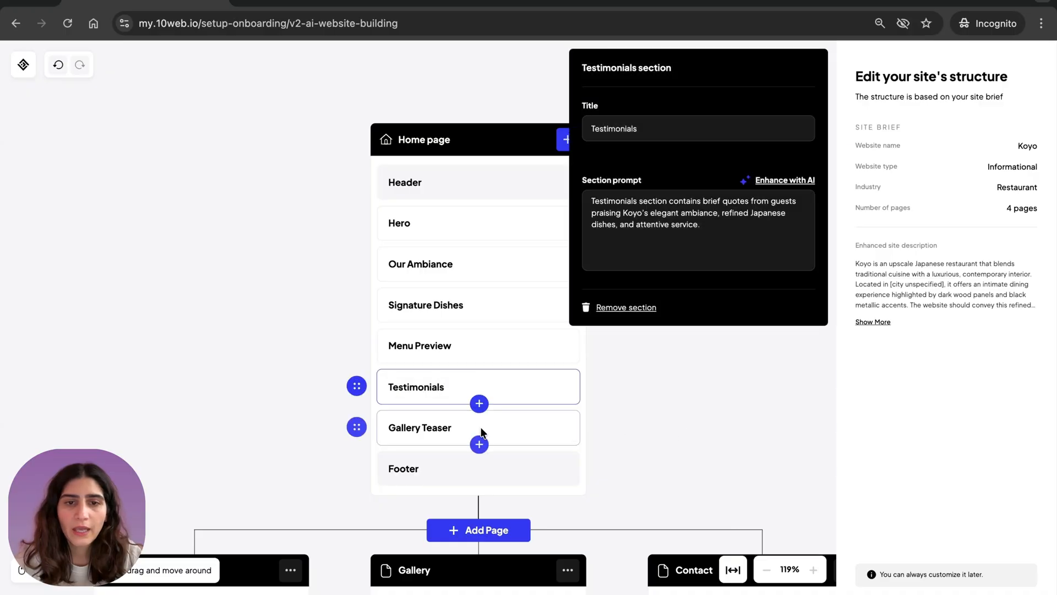
- Add an FAQ section below Gallery Teaser on the home page
{"action": "left_click", "coordinate": [479, 445]}
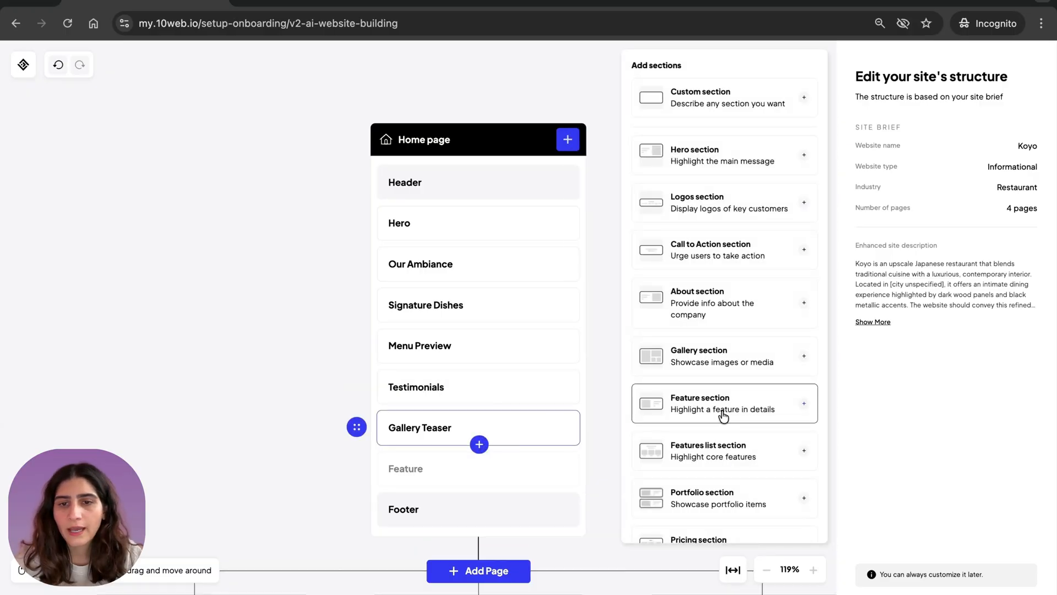
{"action": "scroll", "coordinate": [716, 407], "scroll_direction": "down", "scroll_amount": 8}
{"action": "left_click", "coordinate": [705, 465]}
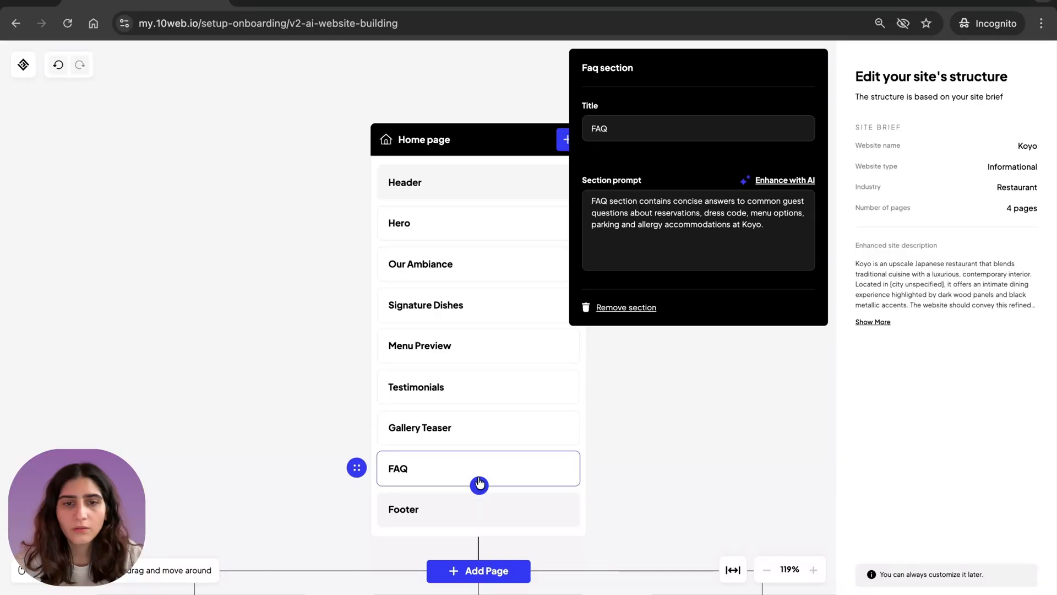
- Add a Blog section between Menu Preview and Testimonials on the home page
{"action": "left_click", "coordinate": [479, 363]}
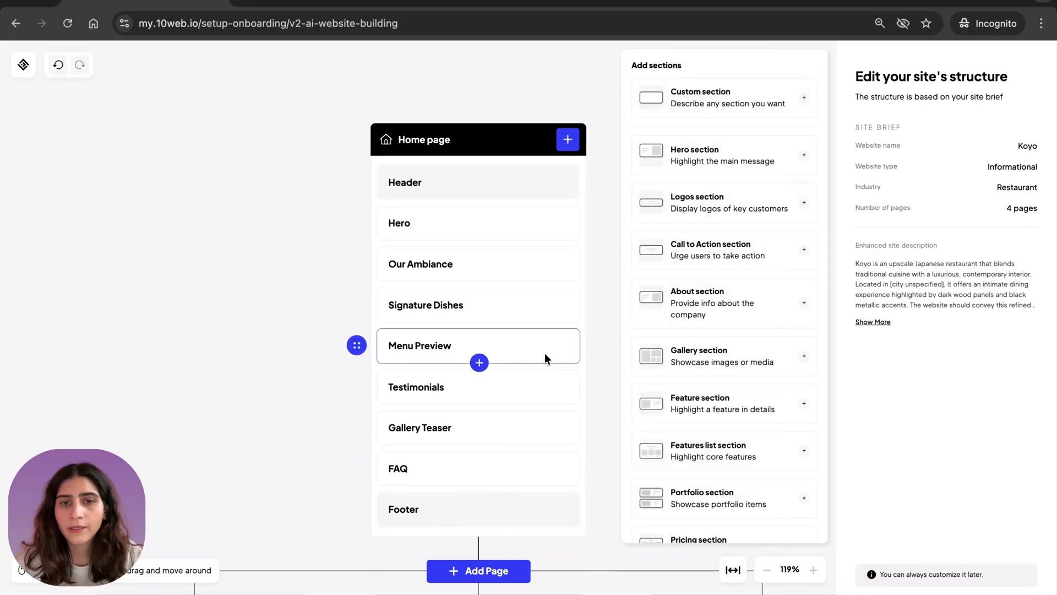
{"action": "scroll", "coordinate": [692, 435], "scroll_direction": "down", "scroll_amount": 10}
{"action": "left_click", "coordinate": [692, 515]}
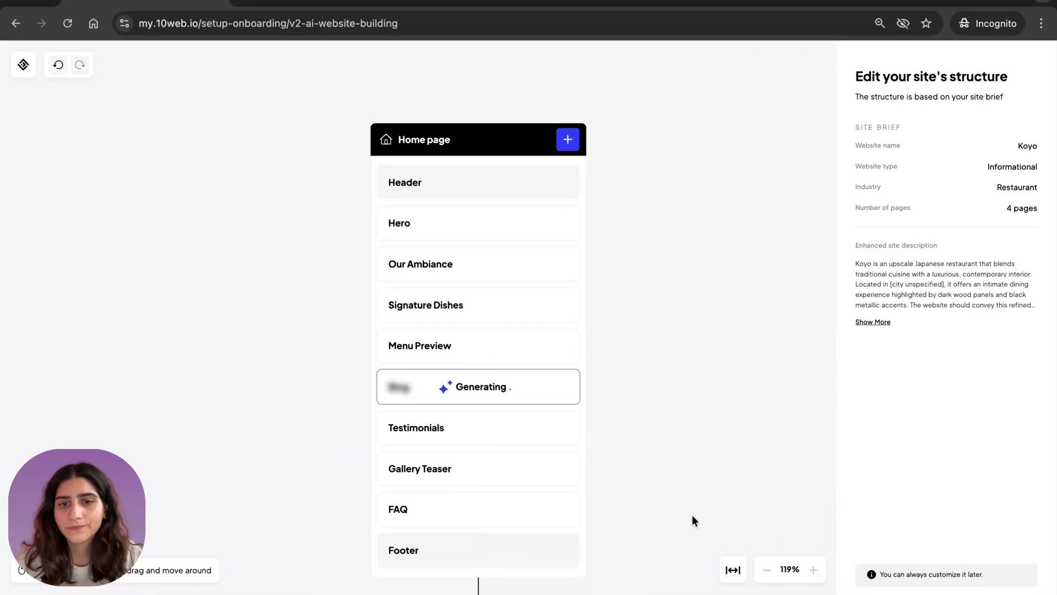
{"action": "left_click", "coordinate": [672, 419]}
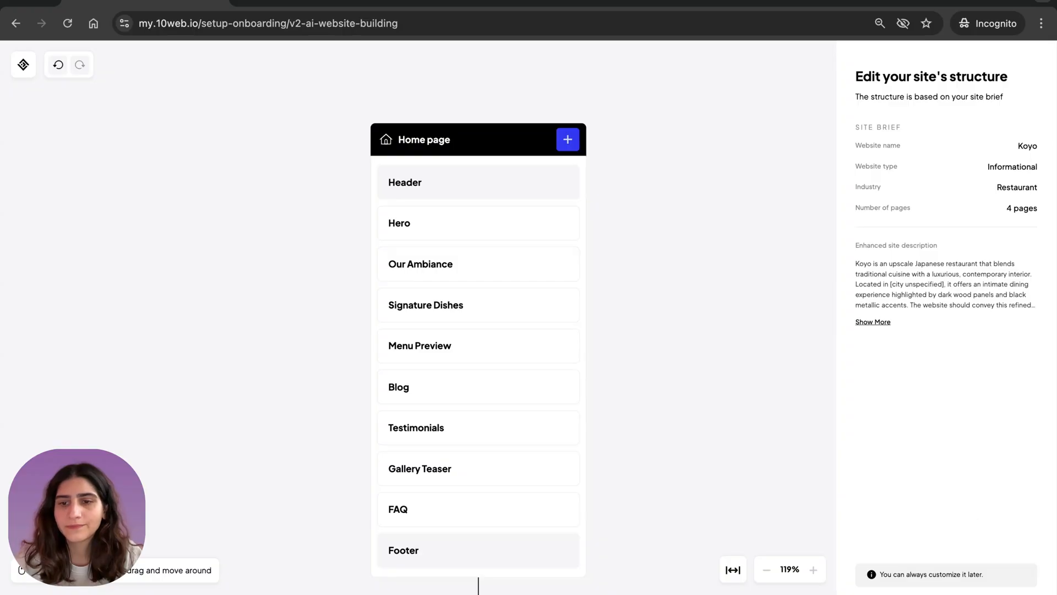
- Proceed to website generation and sign up for a free account by email, filling in the account's e-mail address
{"action": "left_click", "coordinate": [945, 593]}
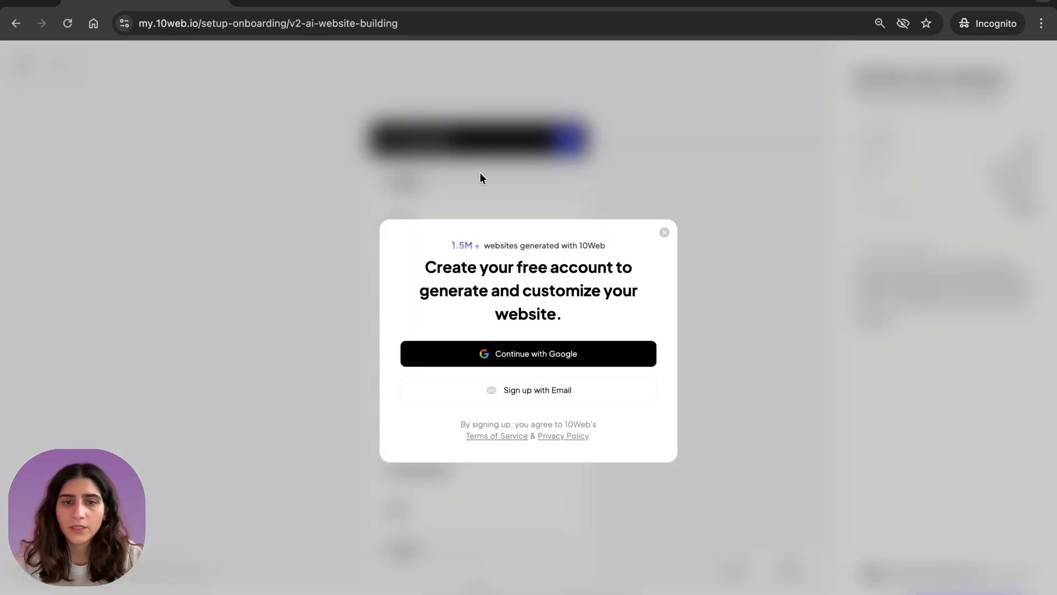
{"action": "left_click", "coordinate": [505, 388]}
{"action": "left_click", "coordinate": [410, 344]}
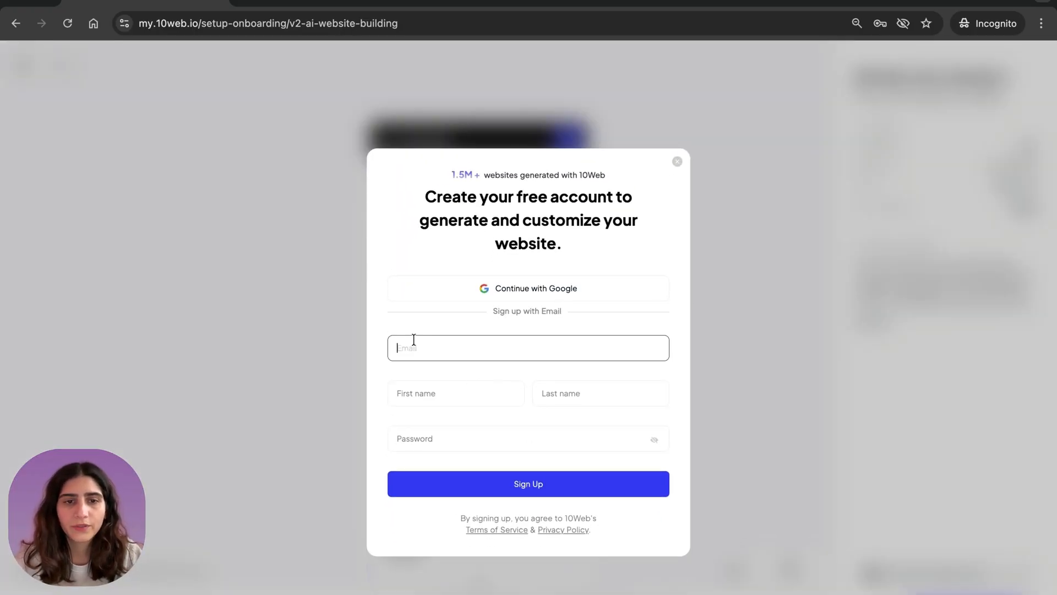
{"action": "type", "text": "n"}
{"action": "type", "text": "ane"}
{"action": "left_click", "coordinate": [413, 489]}
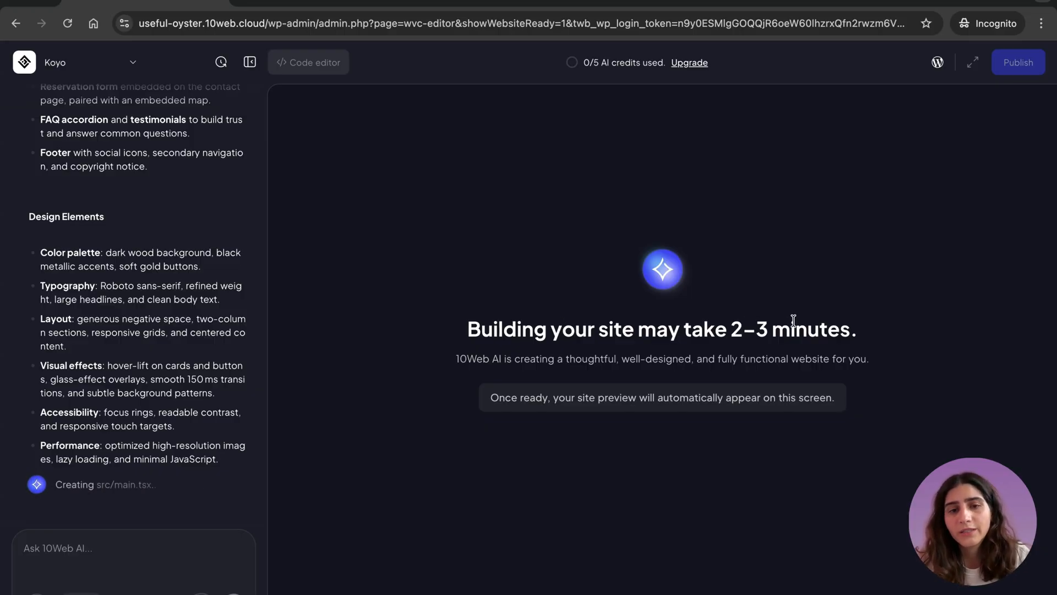
- Read through the submitted prompt and the AI's plan of core features and design elements while the site is being built
{"action": "scroll", "coordinate": [142, 239], "scroll_direction": "up", "scroll_amount": 10}
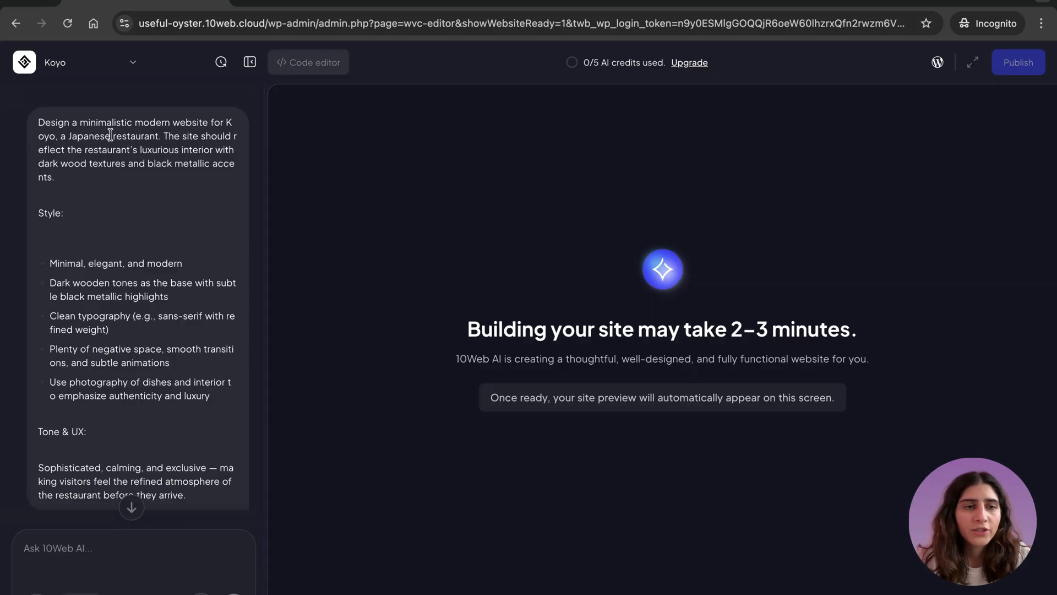
{"action": "scroll", "coordinate": [119, 328], "scroll_direction": "down", "scroll_amount": 7}
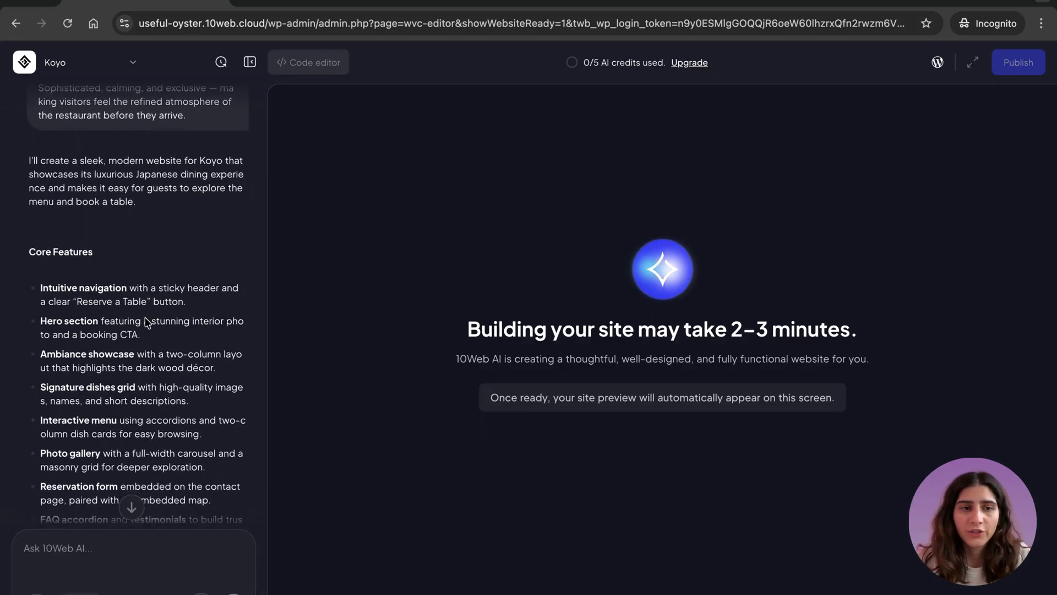
{"action": "scroll", "coordinate": [149, 332], "scroll_direction": "down", "scroll_amount": 1}
{"action": "scroll", "coordinate": [148, 333], "scroll_direction": "down", "scroll_amount": 2}
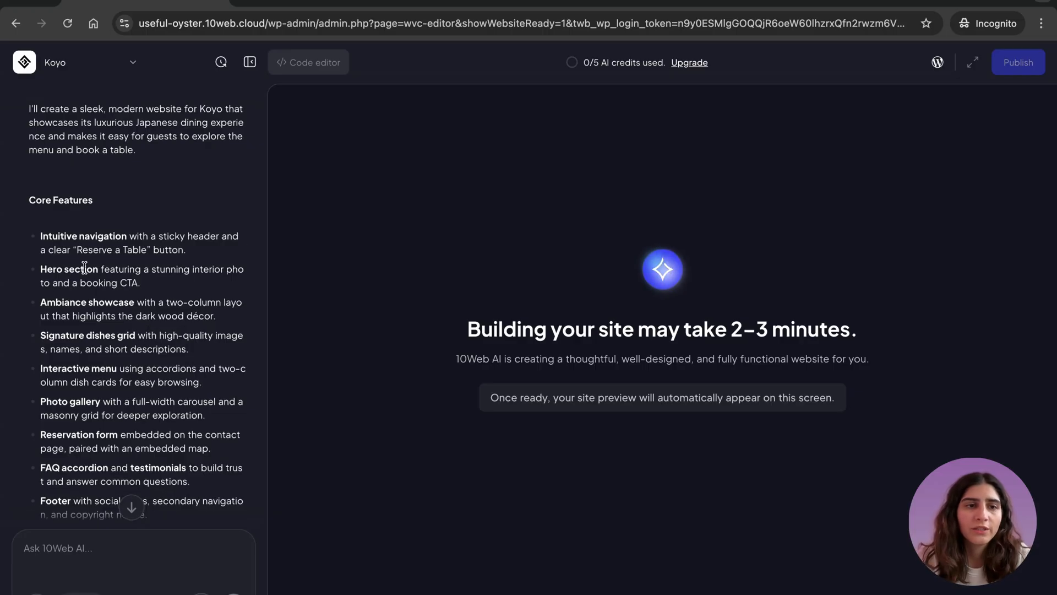
{"action": "scroll", "coordinate": [126, 276], "scroll_direction": "down", "scroll_amount": 1}
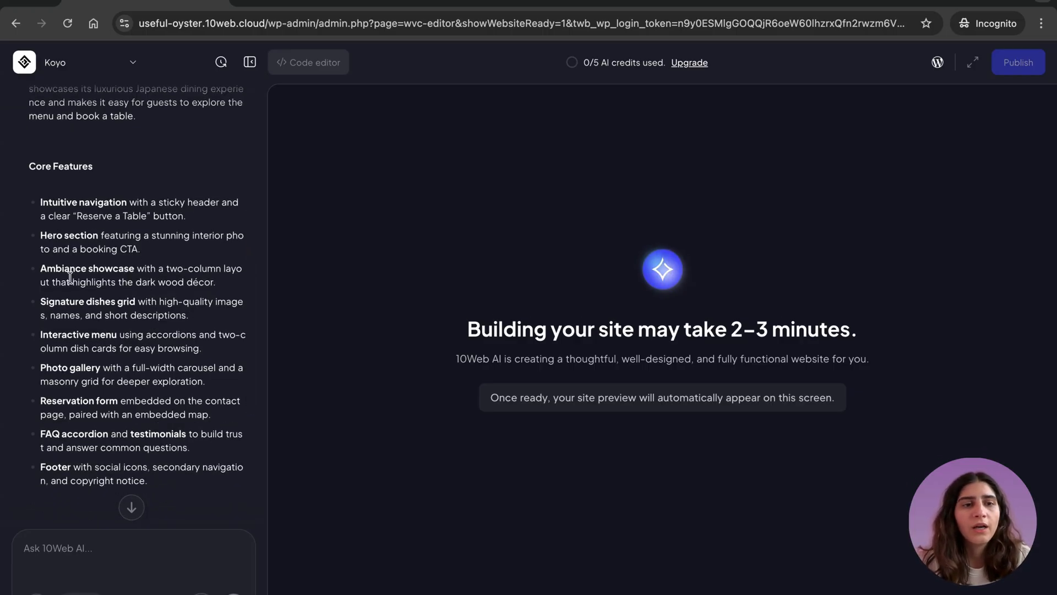
{"action": "scroll", "coordinate": [164, 299], "scroll_direction": "down", "scroll_amount": 2}
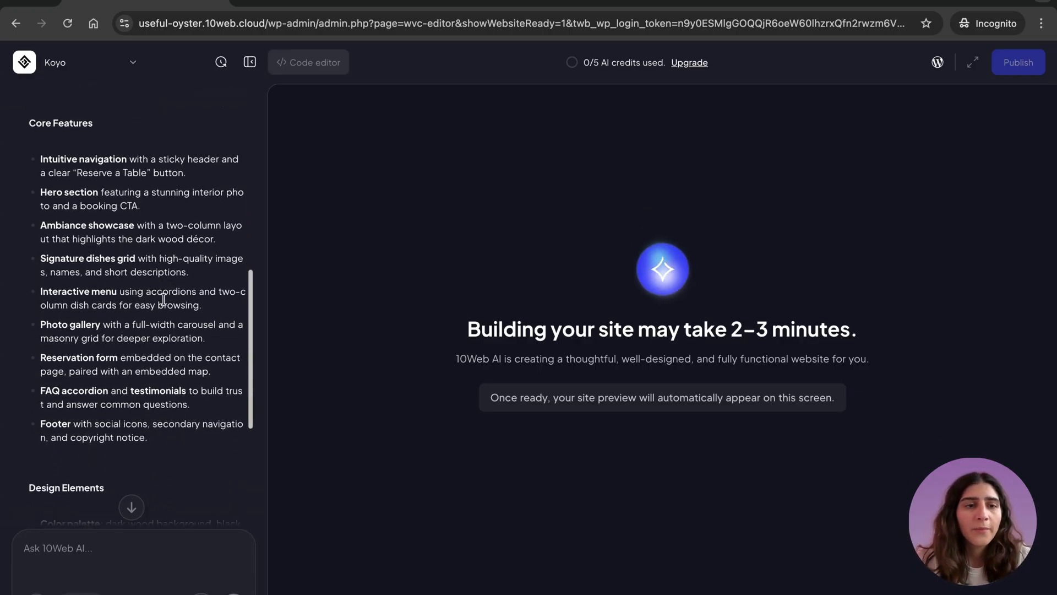
{"action": "scroll", "coordinate": [130, 311], "scroll_direction": "down", "scroll_amount": 1}
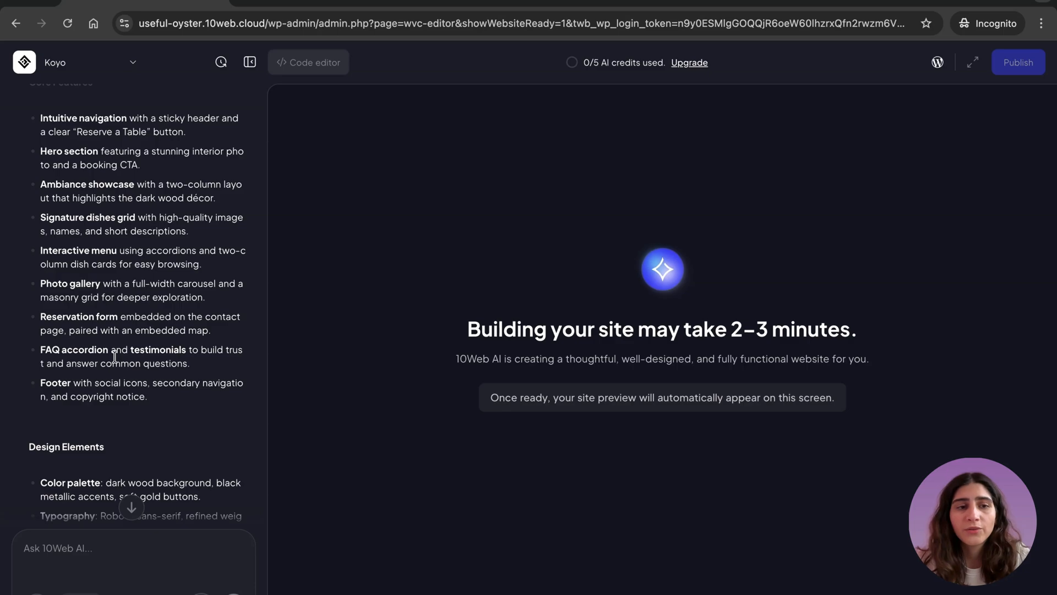
{"action": "scroll", "coordinate": [170, 349], "scroll_direction": "down", "scroll_amount": 3}
{"action": "scroll", "coordinate": [170, 349], "scroll_direction": "down", "scroll_amount": 3}
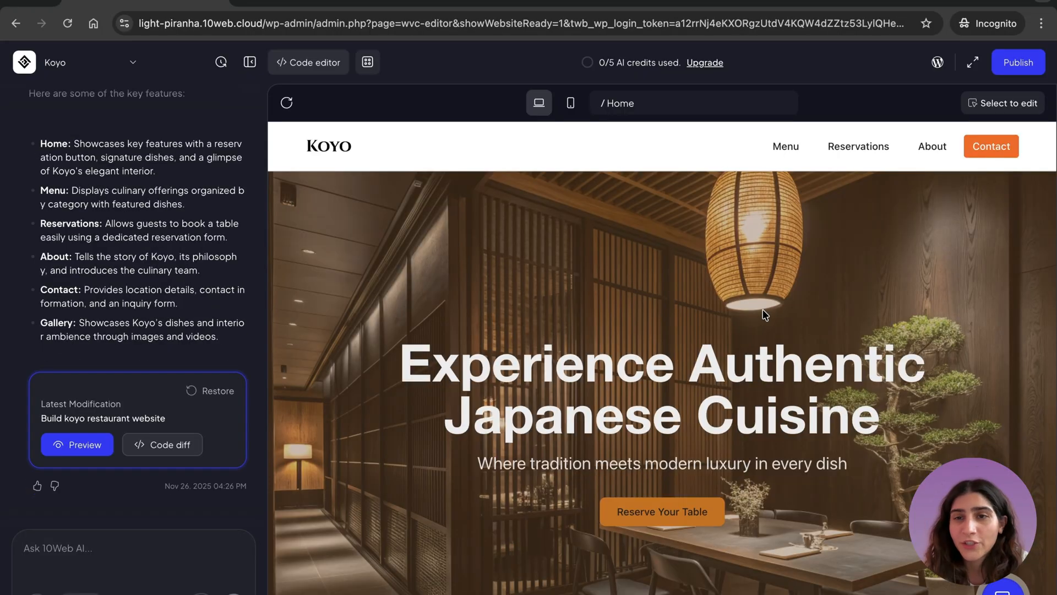
- Show the generated Koyo site in full-screen preview and examine the home page sections from the hero down to the Latest Stories
{"action": "left_click", "coordinate": [971, 63]}
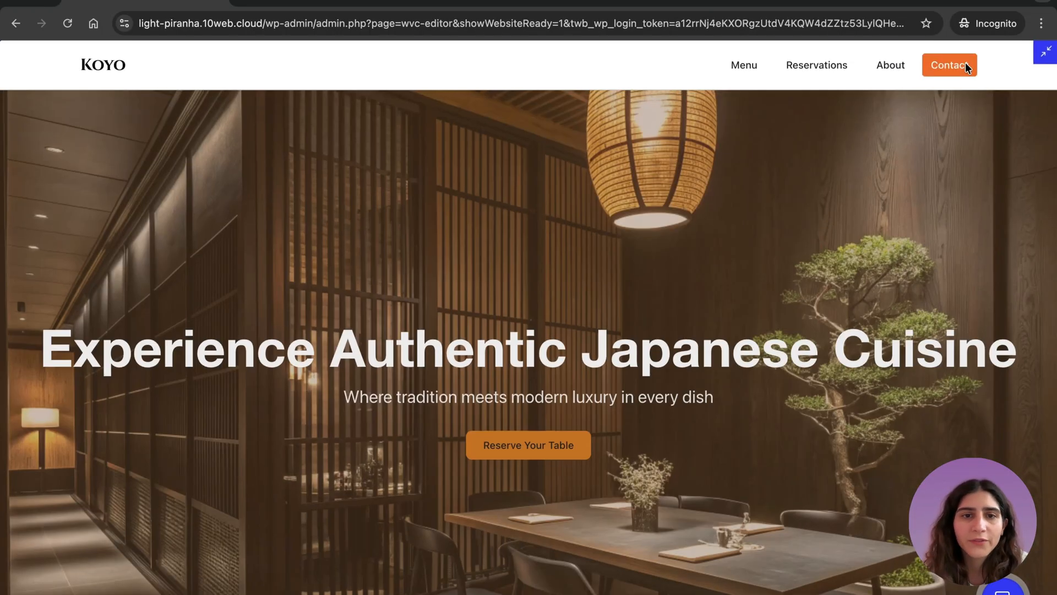
{"action": "scroll", "coordinate": [741, 357], "scroll_direction": "down", "scroll_amount": 1}
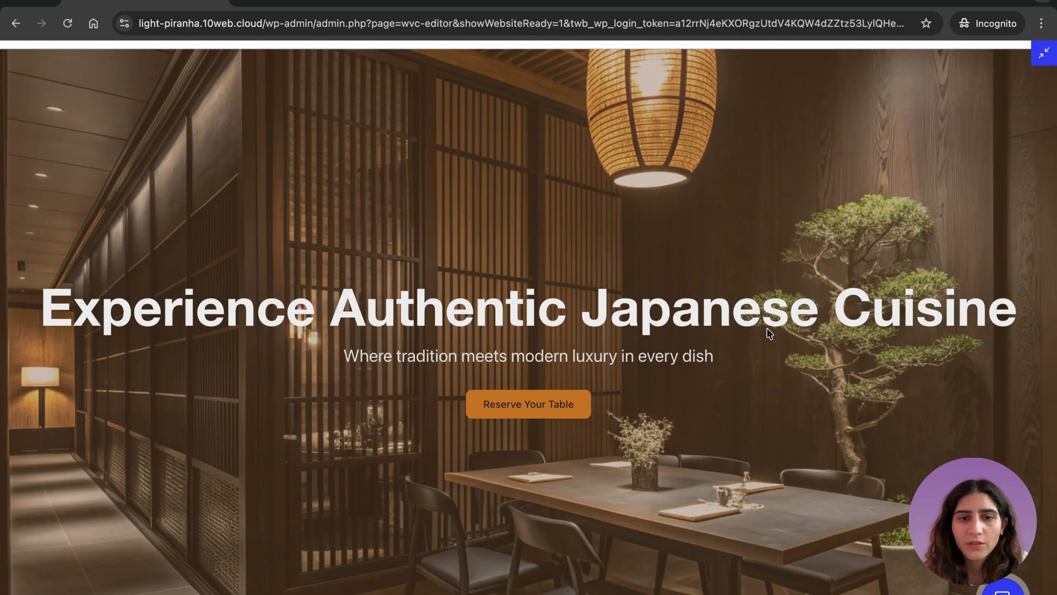
{"action": "scroll", "coordinate": [743, 309], "scroll_direction": "down", "scroll_amount": 10}
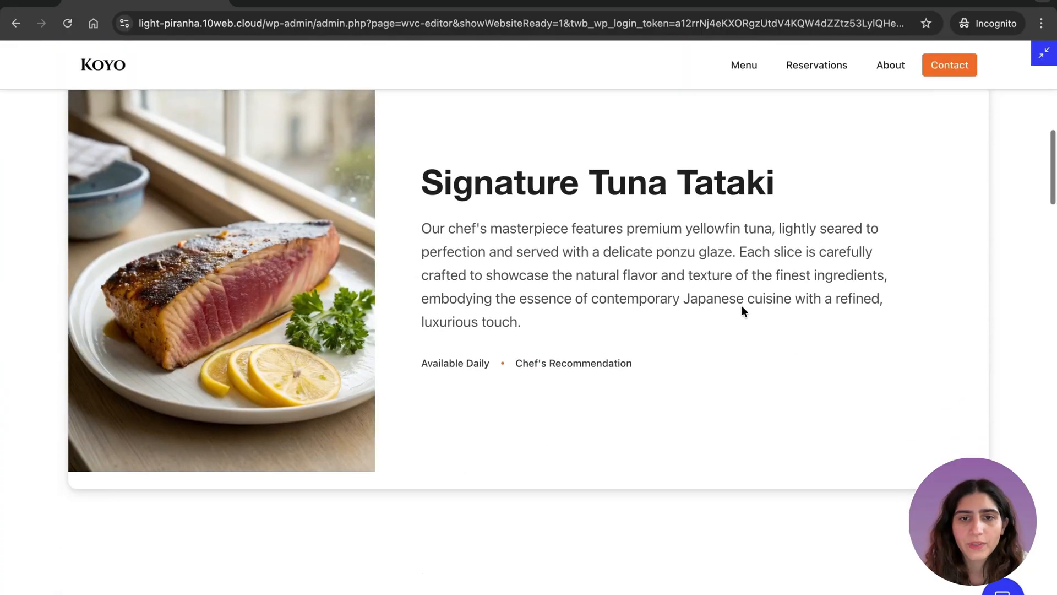
{"action": "scroll", "coordinate": [478, 355], "scroll_direction": "up", "scroll_amount": 2}
{"action": "scroll", "coordinate": [671, 358], "scroll_direction": "down", "scroll_amount": 15}
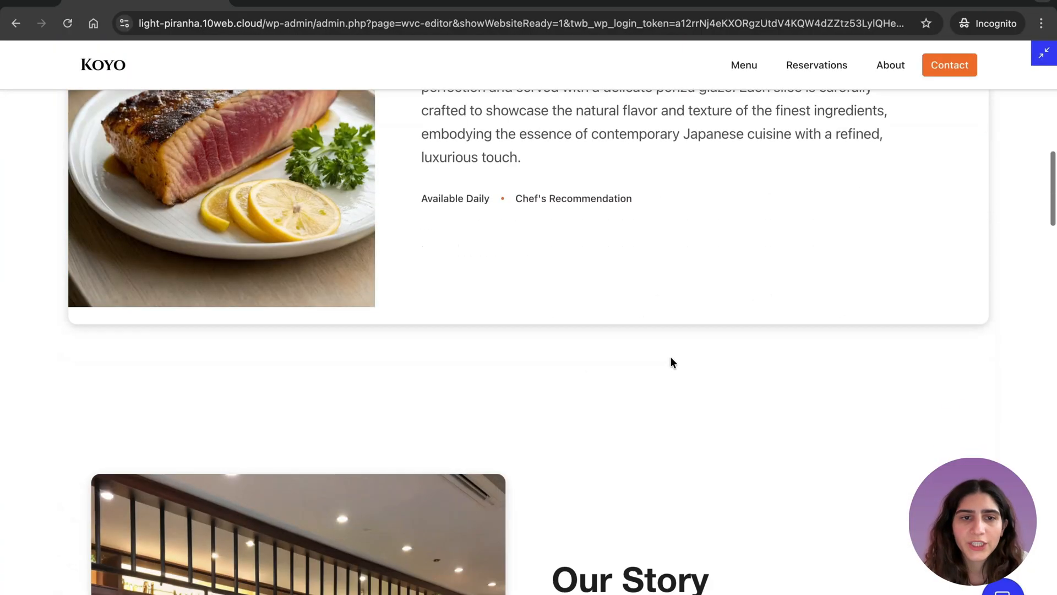
{"action": "scroll", "coordinate": [671, 358], "scroll_direction": "down", "scroll_amount": 12}
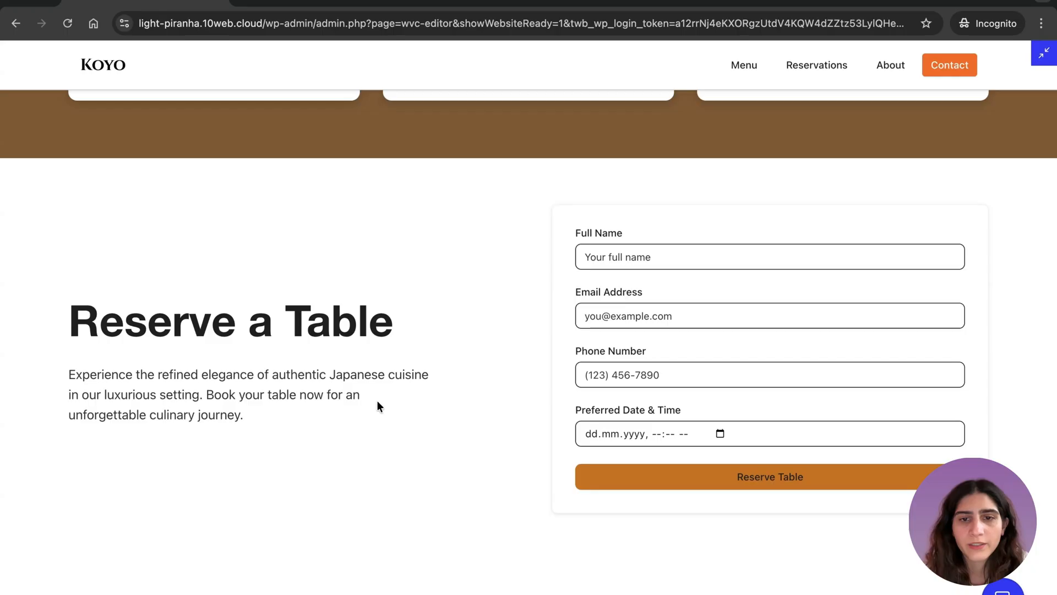
{"action": "scroll", "coordinate": [378, 406], "scroll_direction": "down", "scroll_amount": 13}
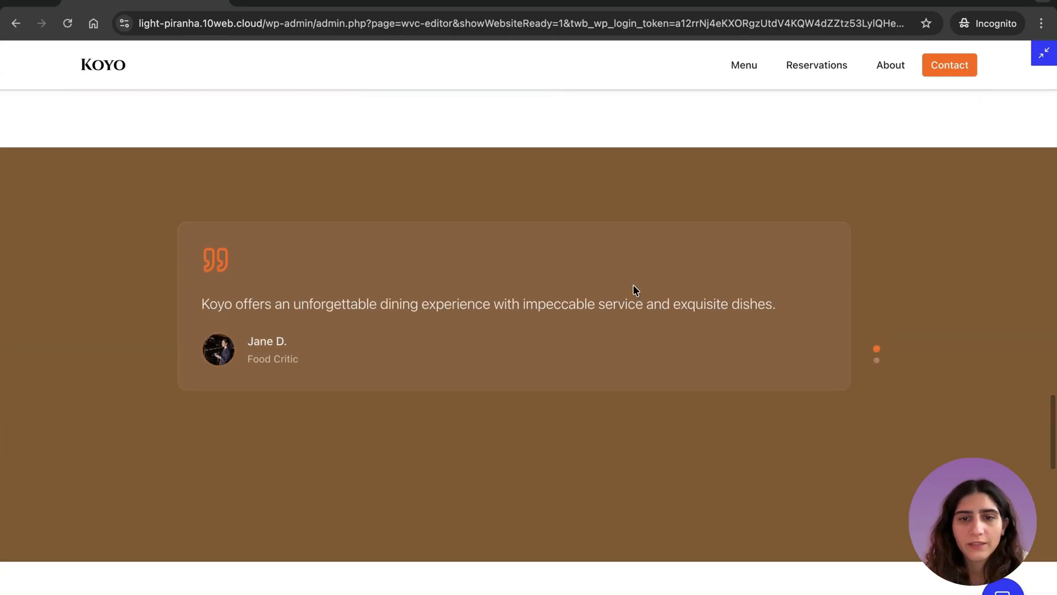
{"action": "scroll", "coordinate": [668, 435], "scroll_direction": "down", "scroll_amount": 5}
{"action": "scroll", "coordinate": [670, 438], "scroll_direction": "down", "scroll_amount": 5}
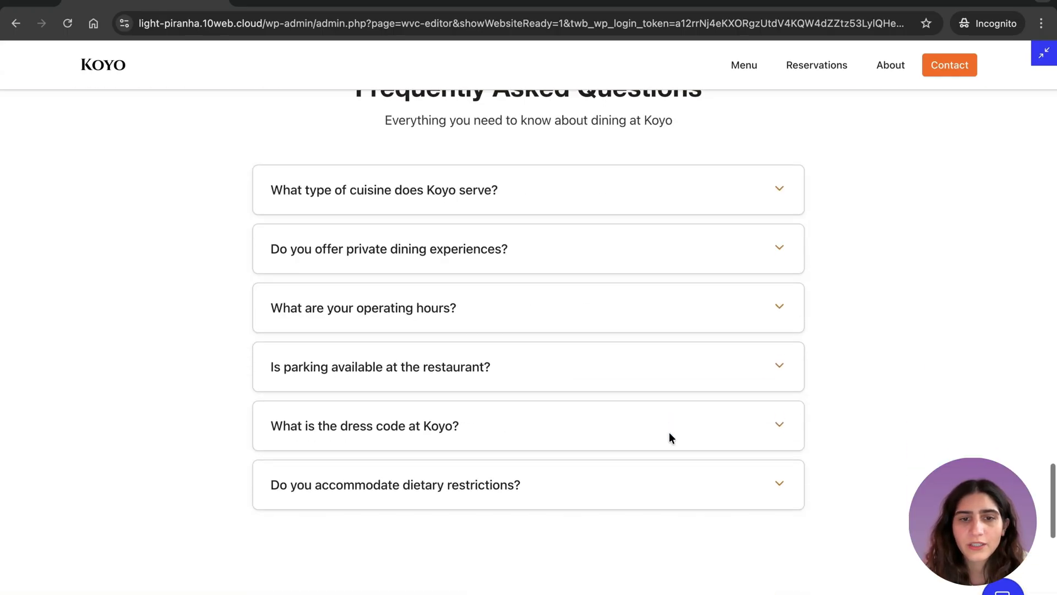
{"action": "scroll", "coordinate": [670, 438], "scroll_direction": "down", "scroll_amount": 8}
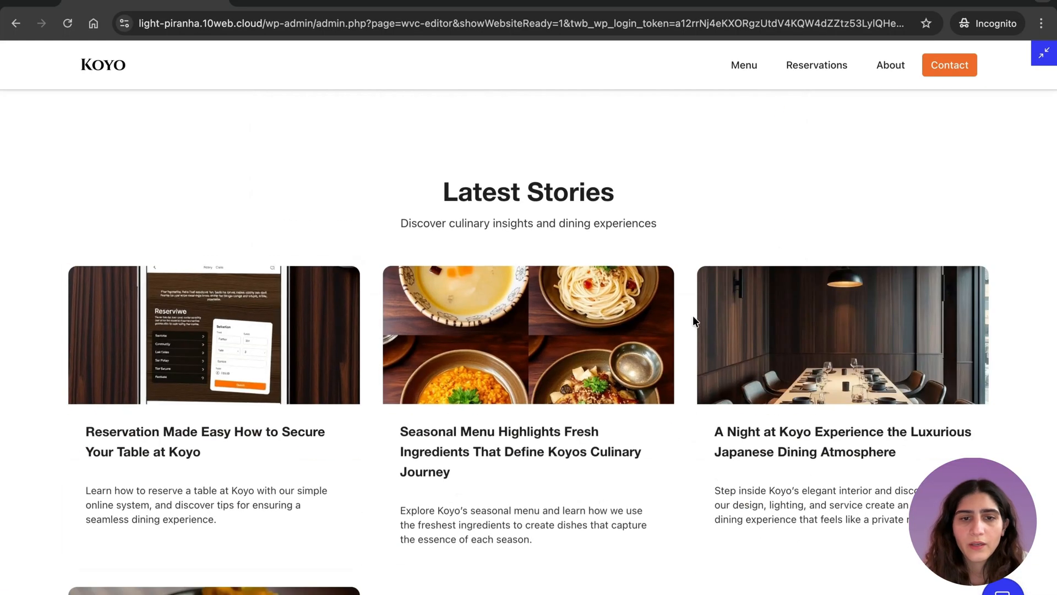
{"action": "scroll", "coordinate": [574, 368], "scroll_direction": "down", "scroll_amount": 4}
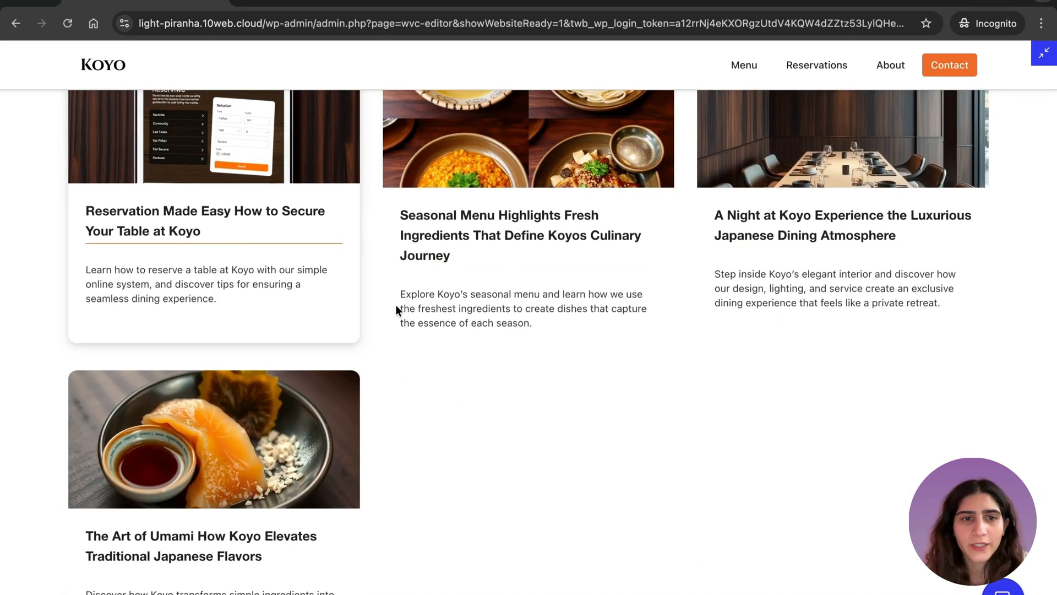
- Leave the full-screen preview and ask the AI to "Add 3 new testimonials" to the home page
{"action": "scroll", "coordinate": [480, 413], "scroll_direction": "down", "scroll_amount": 3}
{"action": "scroll", "coordinate": [480, 417], "scroll_direction": "down", "scroll_amount": 9}
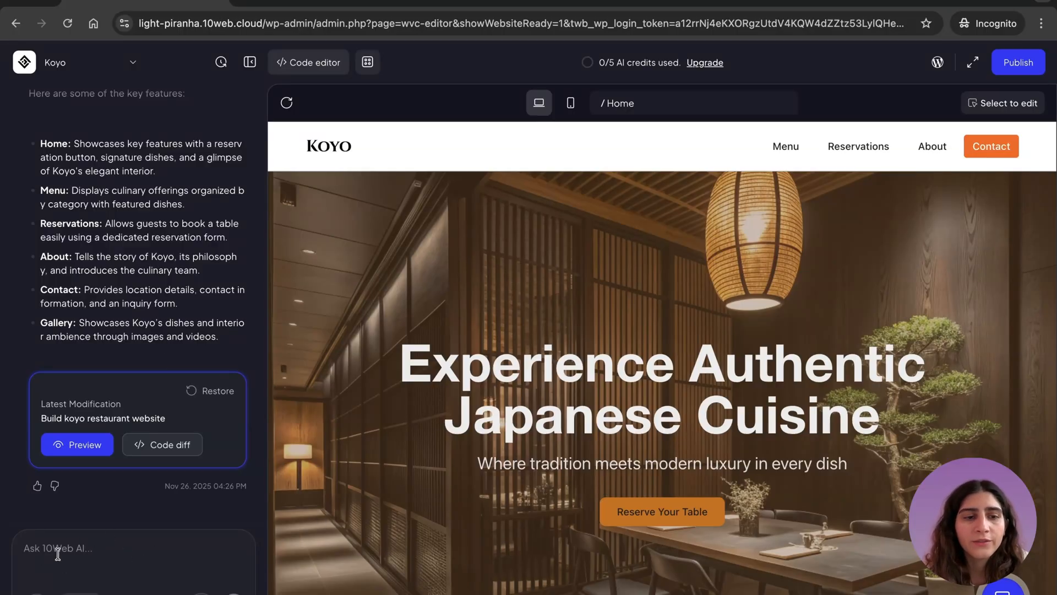
{"action": "scroll", "coordinate": [522, 378], "scroll_direction": "down", "scroll_amount": 12}
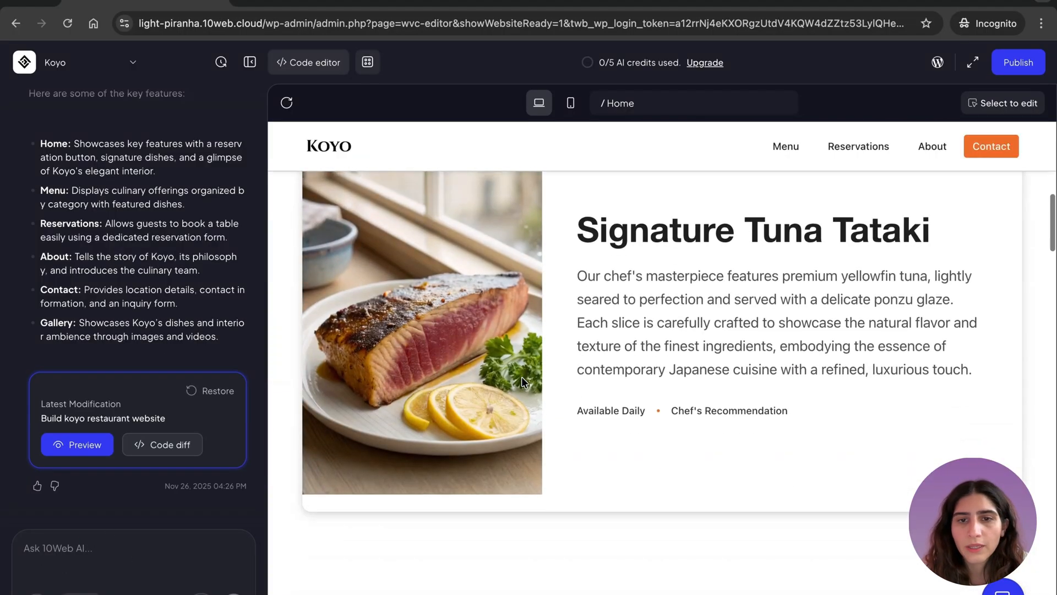
{"action": "scroll", "coordinate": [521, 377], "scroll_direction": "down", "scroll_amount": 15}
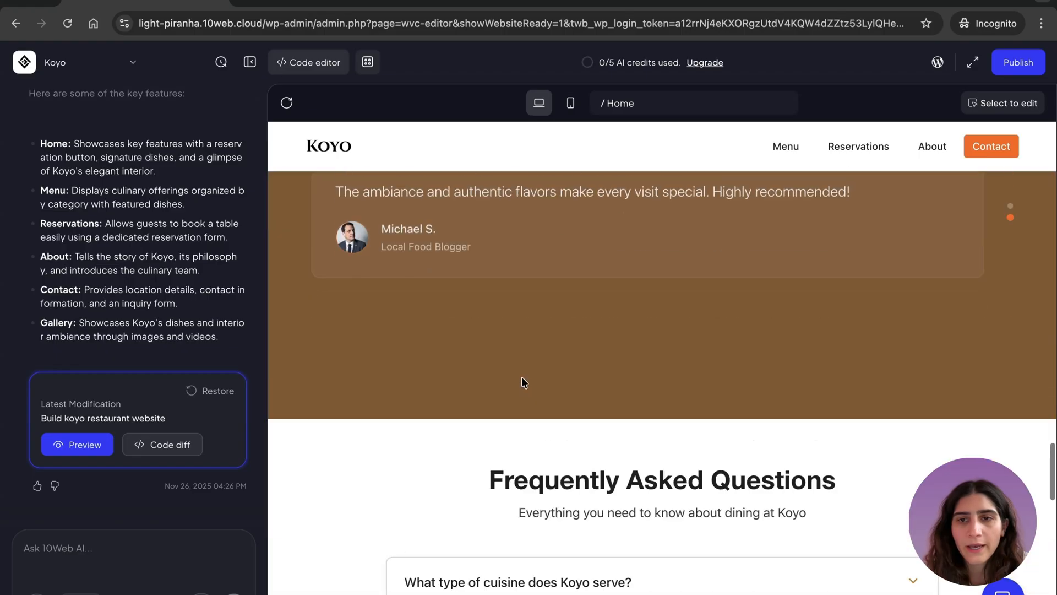
{"action": "scroll", "coordinate": [531, 312], "scroll_direction": "up", "scroll_amount": 3}
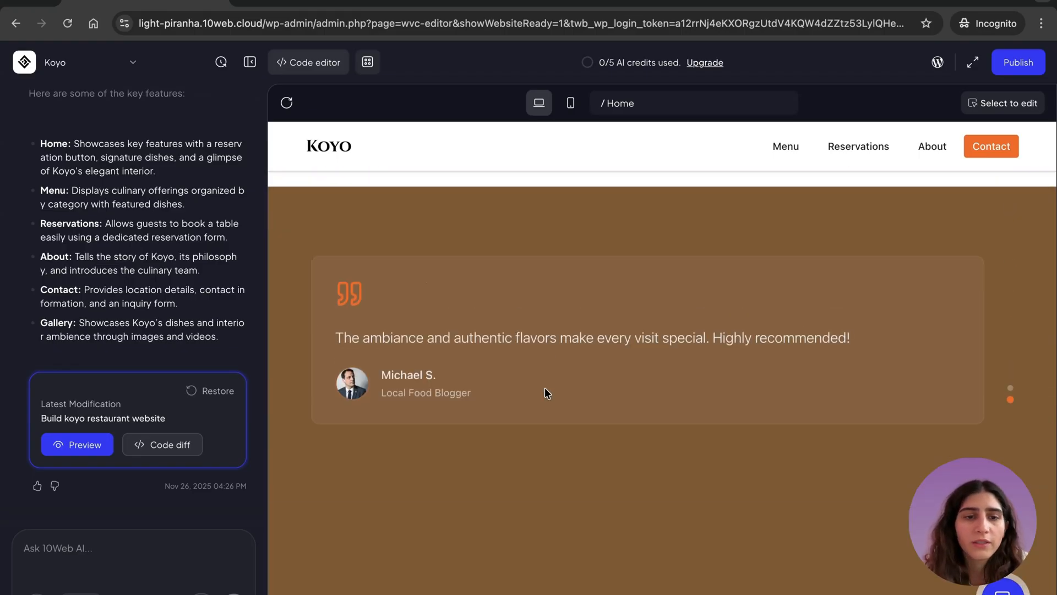
{"action": "type", "text": "Add"}
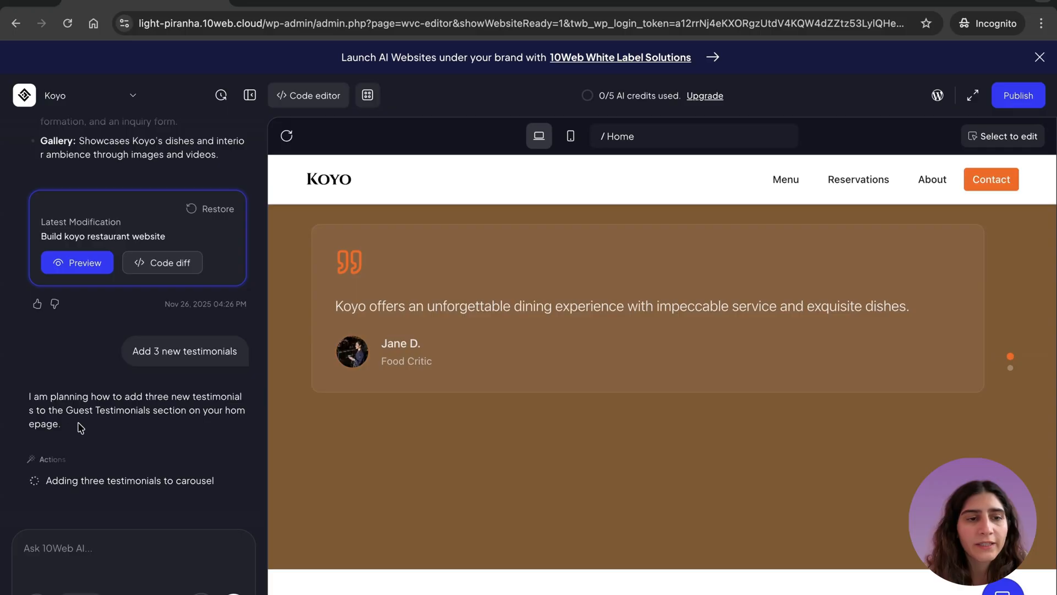
{"action": "left_click_drag", "start_coordinate": [69, 423], "coordinate": [23, 394]}
{"action": "left_click", "coordinate": [104, 402]}
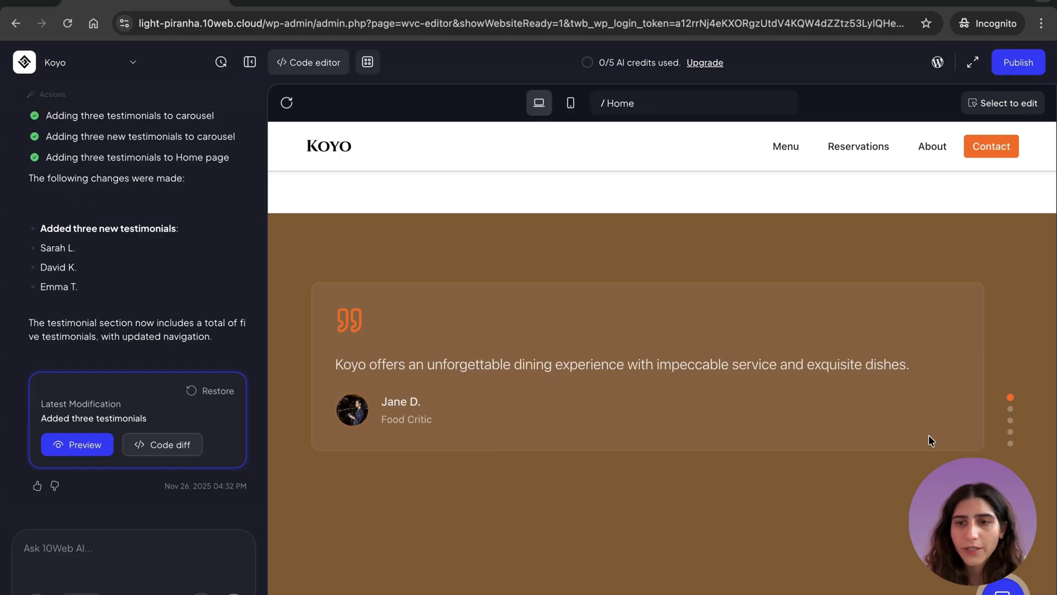
- Go through the slides of the home page's testimonial carousel and examine the newly added testimonials
{"action": "left_click", "coordinate": [1011, 408]}
{"action": "left_click", "coordinate": [1009, 421]}
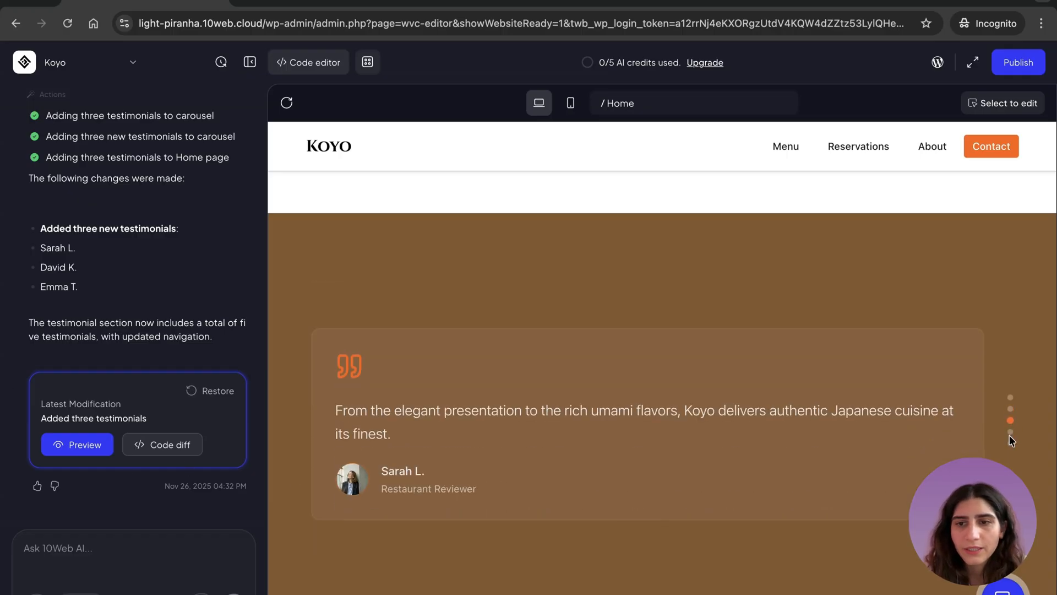
{"action": "left_click", "coordinate": [1010, 432]}
{"action": "left_click", "coordinate": [1010, 443]}
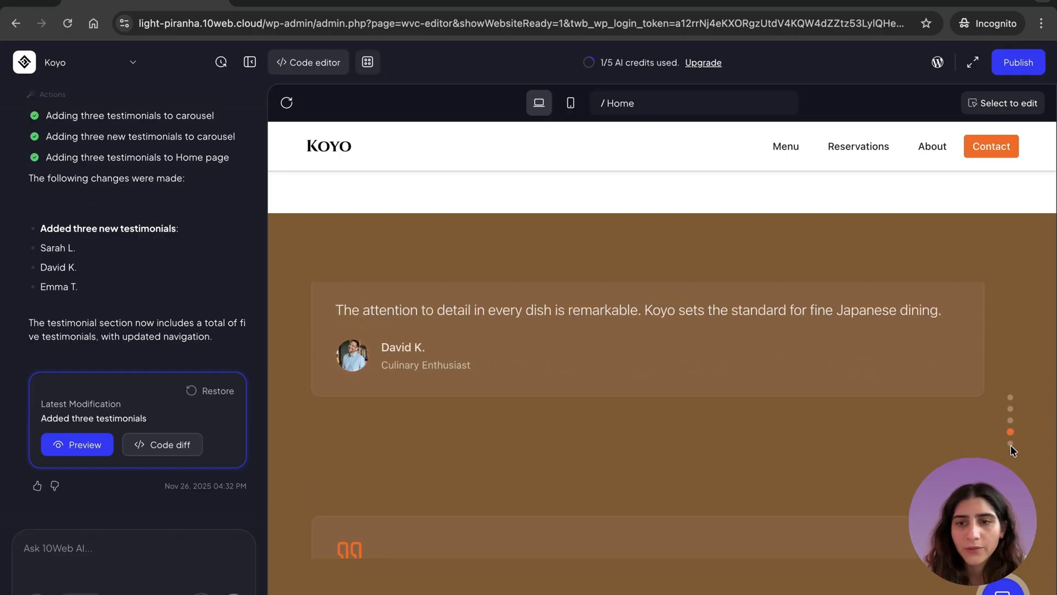
{"action": "scroll", "coordinate": [594, 482], "scroll_direction": "down", "scroll_amount": 7}
{"action": "scroll", "coordinate": [593, 481], "scroll_direction": "up", "scroll_amount": 10}
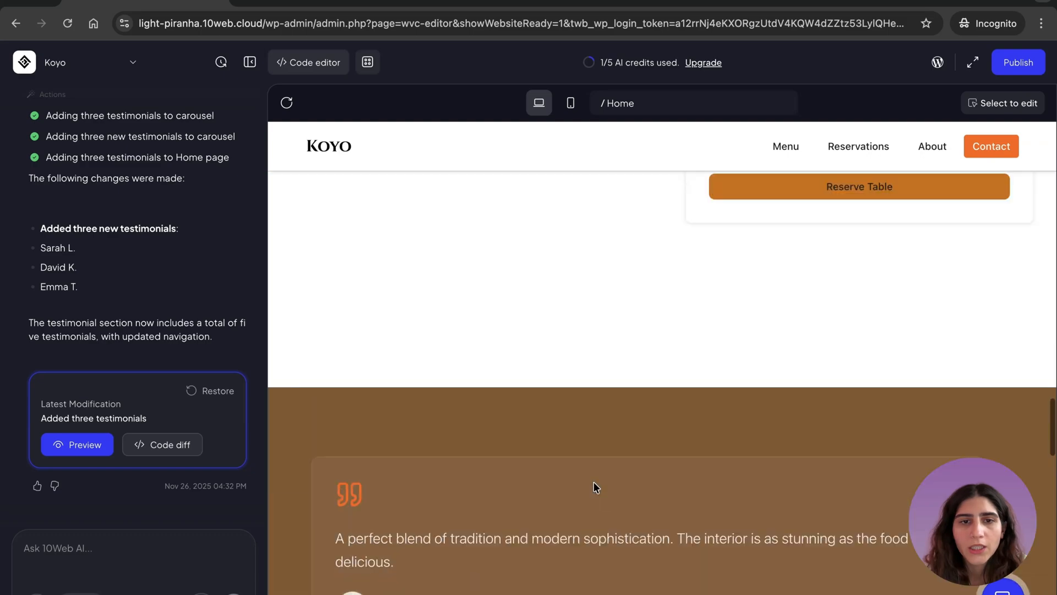
{"action": "scroll", "coordinate": [594, 481], "scroll_direction": "down", "scroll_amount": 2}
{"action": "scroll", "coordinate": [593, 481], "scroll_direction": "down", "scroll_amount": 2}
- Ask the AI to "Add a title to my testimonial section"
{"action": "left_click", "coordinate": [90, 554]}
{"action": "type", "text": "Add a title to"}
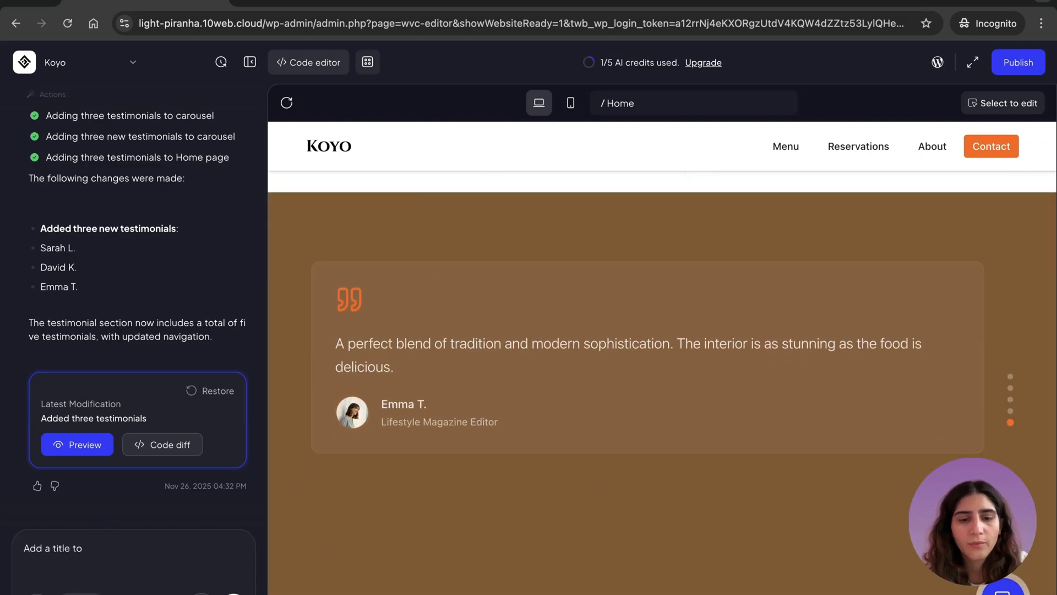
{"action": "type", "text": "testimonial section"}
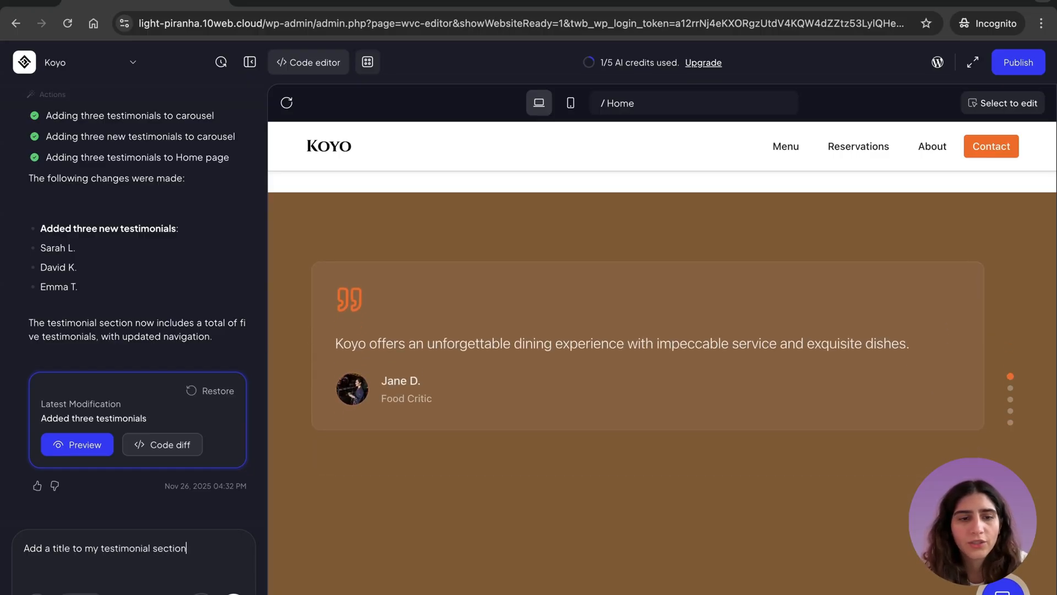
{"action": "key", "text": "Return"}
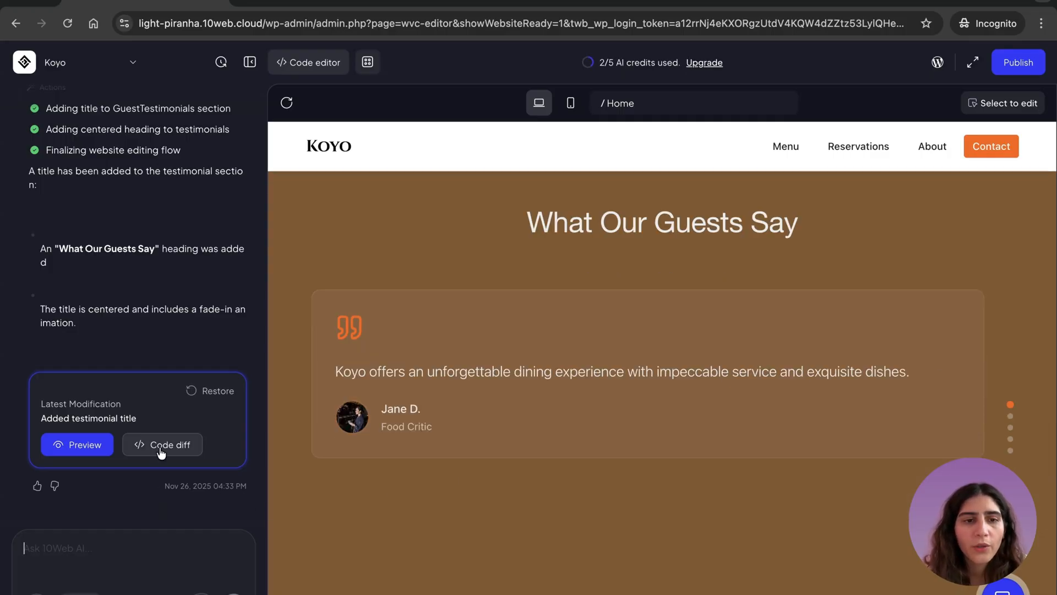
- Examine the code diff of the testimonial title change in section_profiles.json and GuestTestimonials.tsx
{"action": "left_click", "coordinate": [161, 450]}
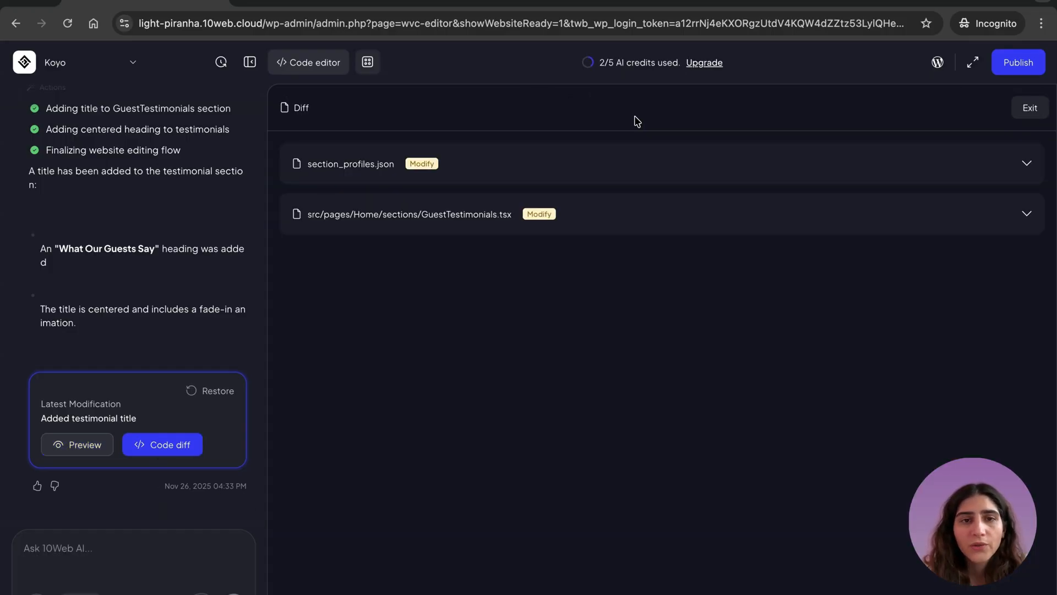
{"action": "left_click", "coordinate": [661, 171]}
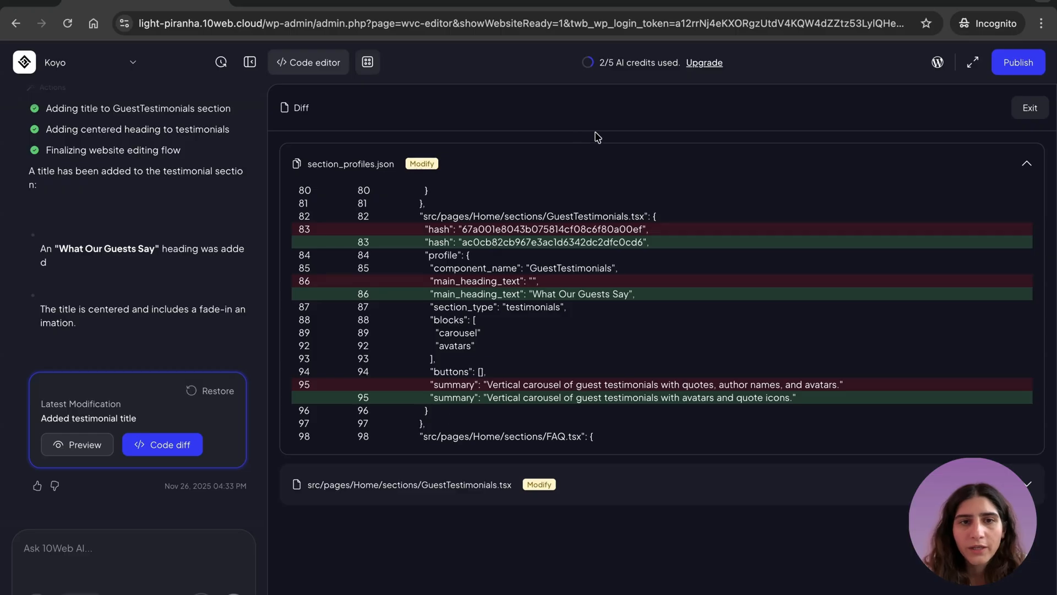
{"action": "left_click", "coordinate": [632, 488]}
{"action": "scroll", "coordinate": [604, 452], "scroll_direction": "down", "scroll_amount": 2}
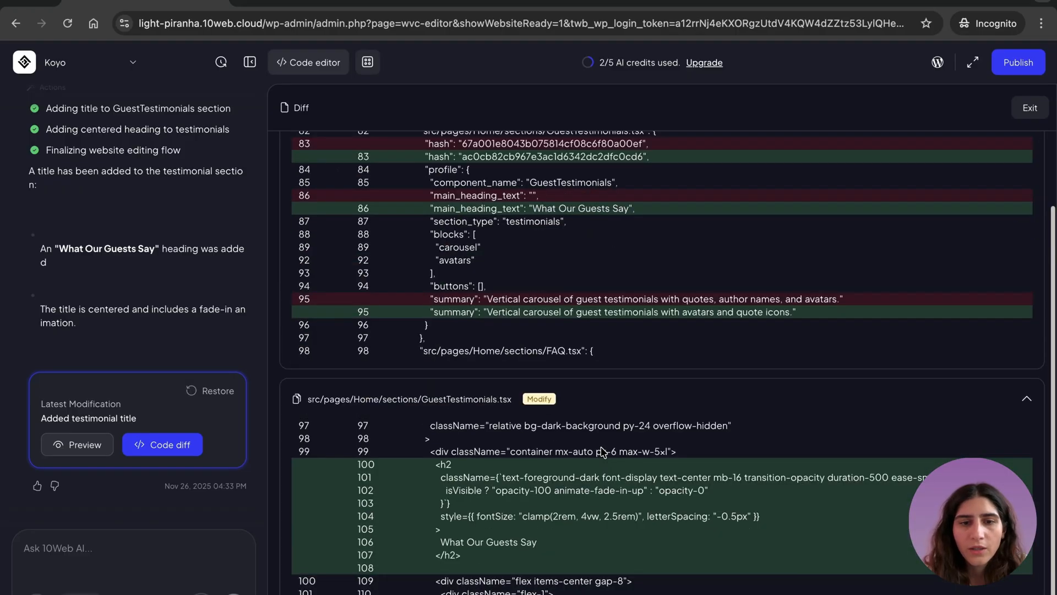
{"action": "scroll", "coordinate": [804, 148], "scroll_direction": "up", "scroll_amount": 2}
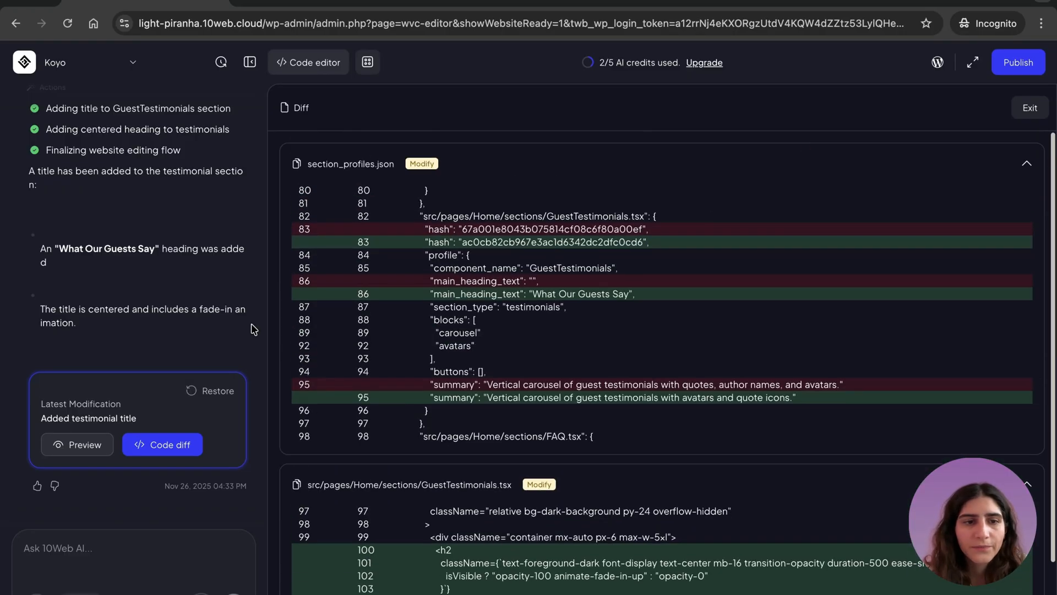
- Return to the site preview and check the titled testimonials section on the home page
{"action": "left_click", "coordinate": [70, 445]}
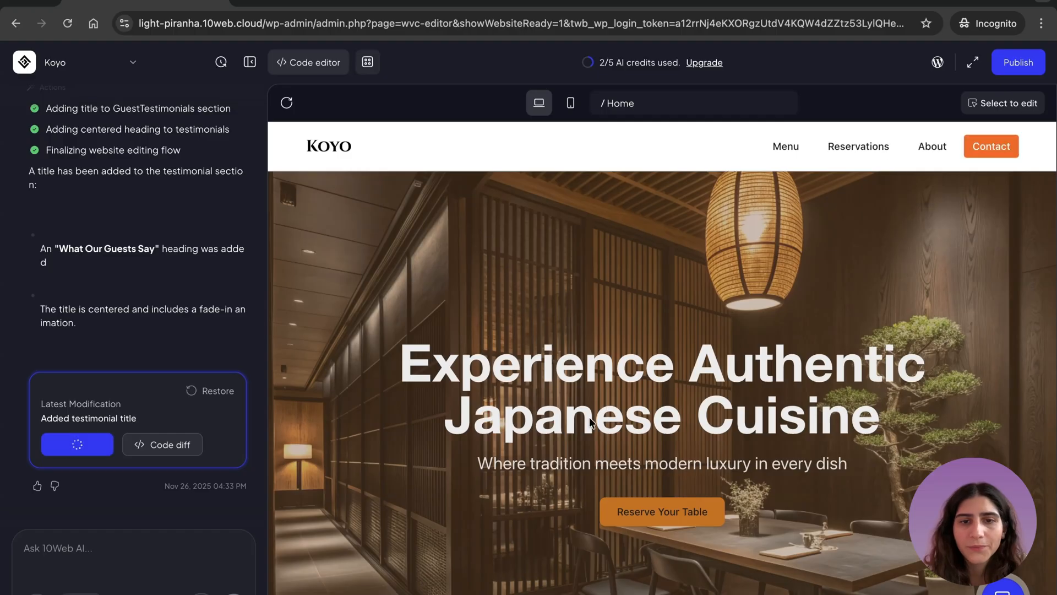
{"action": "scroll", "coordinate": [589, 418], "scroll_direction": "down", "scroll_amount": 10}
{"action": "scroll", "coordinate": [551, 440], "scroll_direction": "down", "scroll_amount": 10}
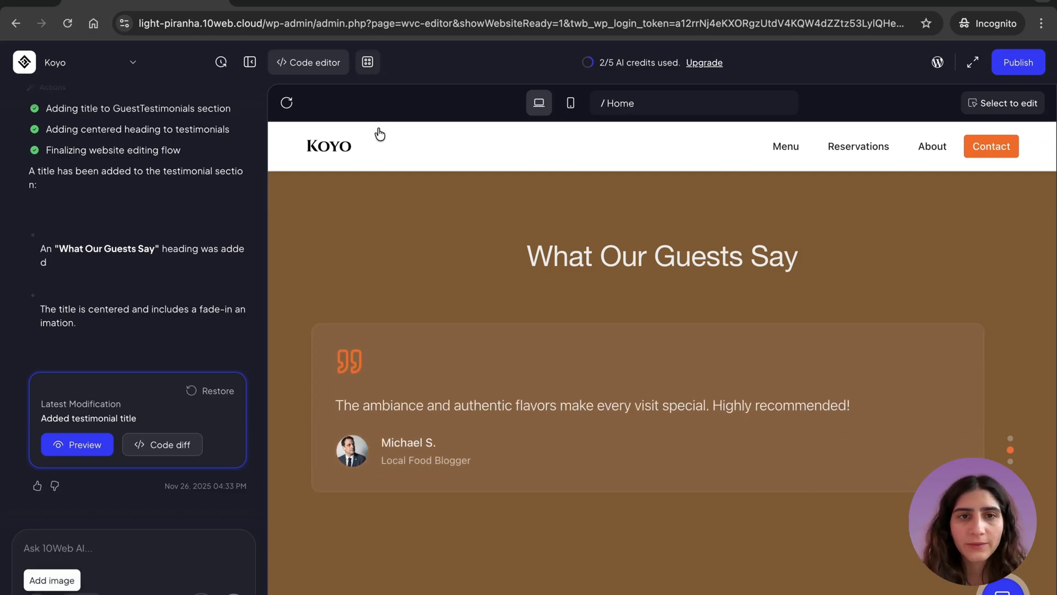
- Attach the section screenshot and ask the AI to "Add this section from the screenshot with my website content"
{"action": "type", "text": "Add thi"}
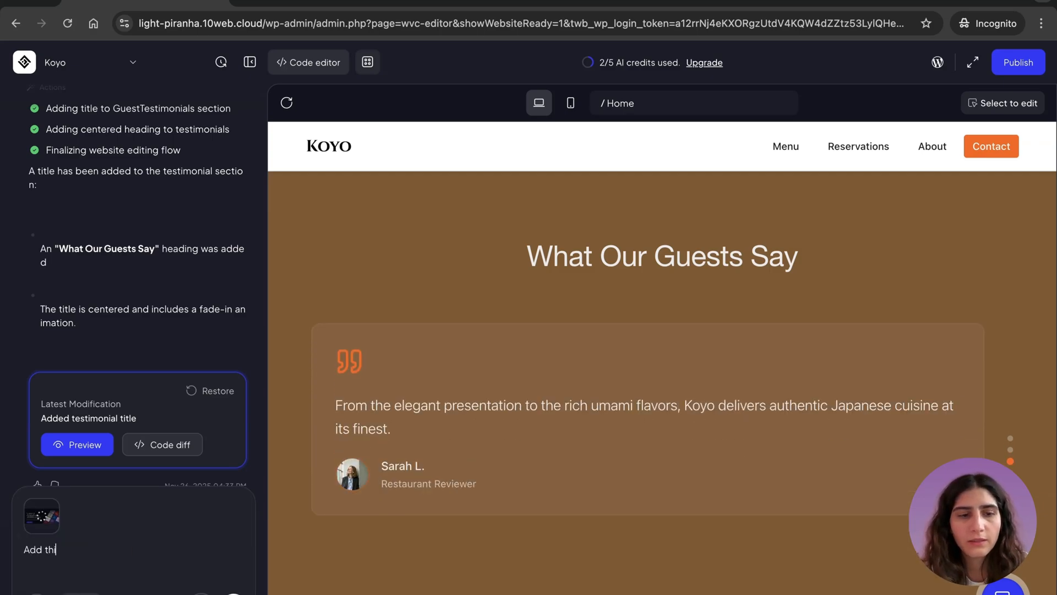
{"action": "type", "text": "s section from the screenshot"}
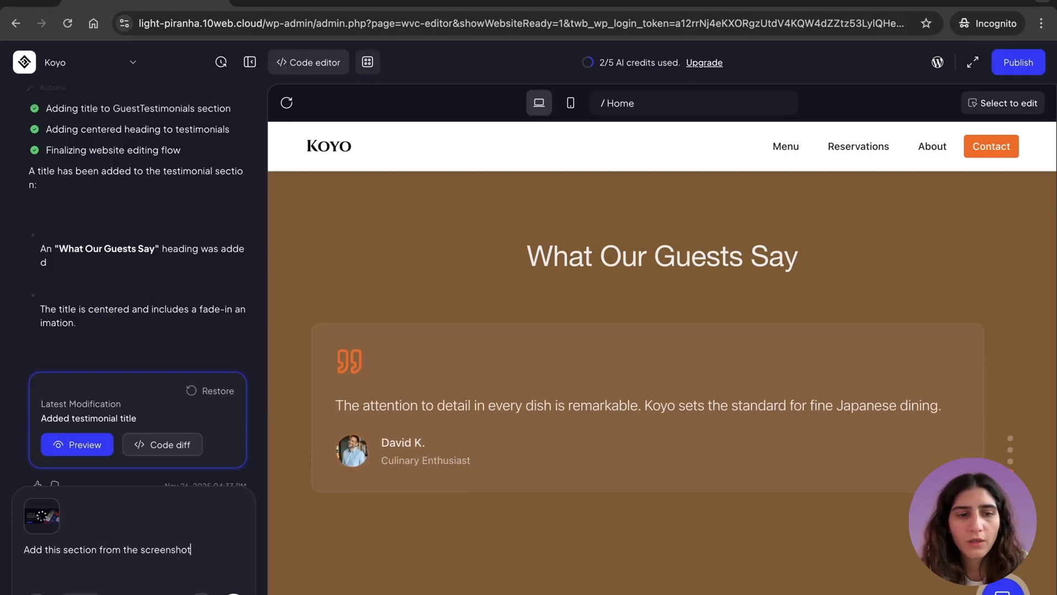
{"action": "type", "text": " with my website content"}
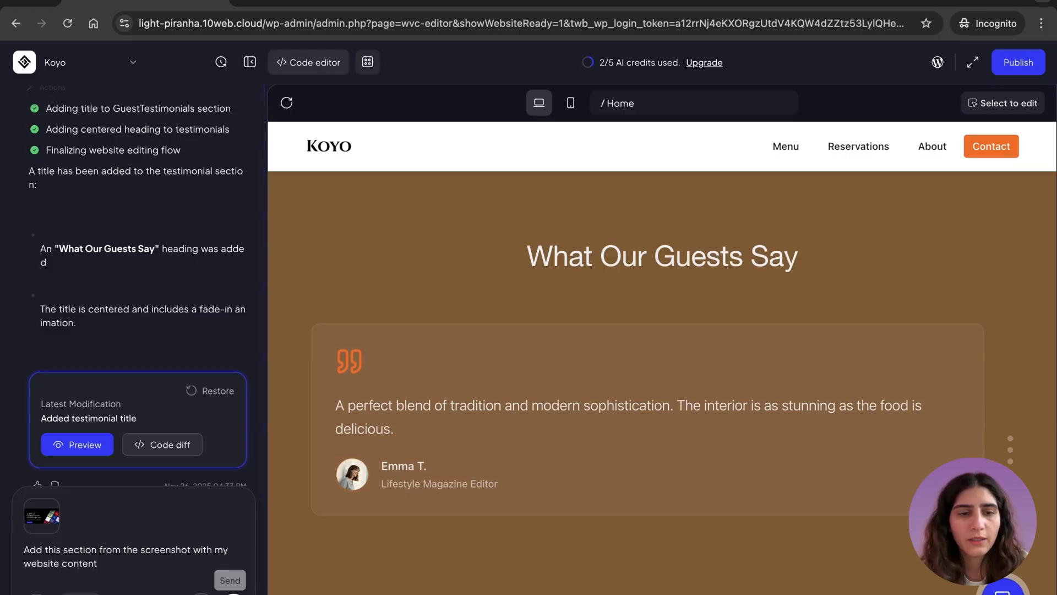
{"action": "key", "text": "Return"}
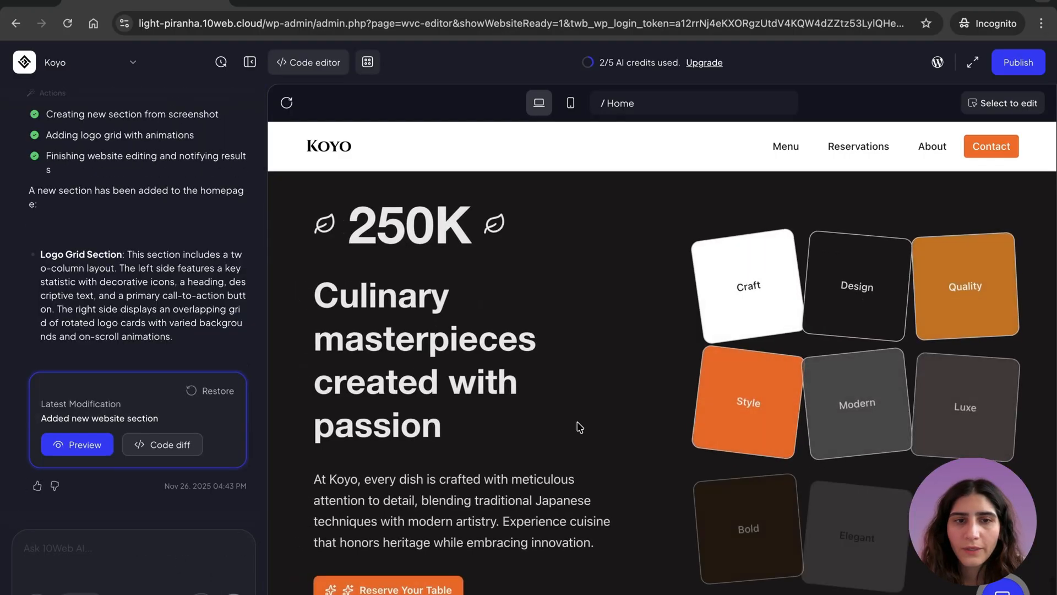
- Examine the layout and logo cards of the new section generated from the screenshot
{"action": "scroll", "coordinate": [580, 427], "scroll_direction": "down", "scroll_amount": 1}
{"action": "scroll", "coordinate": [583, 371], "scroll_direction": "up", "scroll_amount": 2}
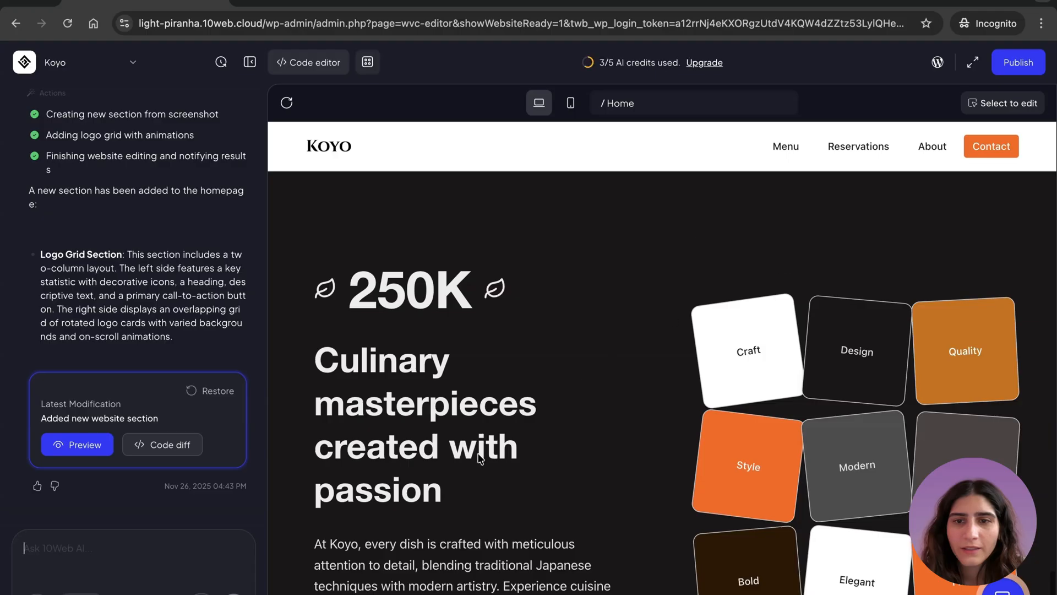
{"action": "scroll", "coordinate": [558, 392], "scroll_direction": "down", "scroll_amount": 5}
{"action": "scroll", "coordinate": [558, 393], "scroll_direction": "up", "scroll_amount": 3}
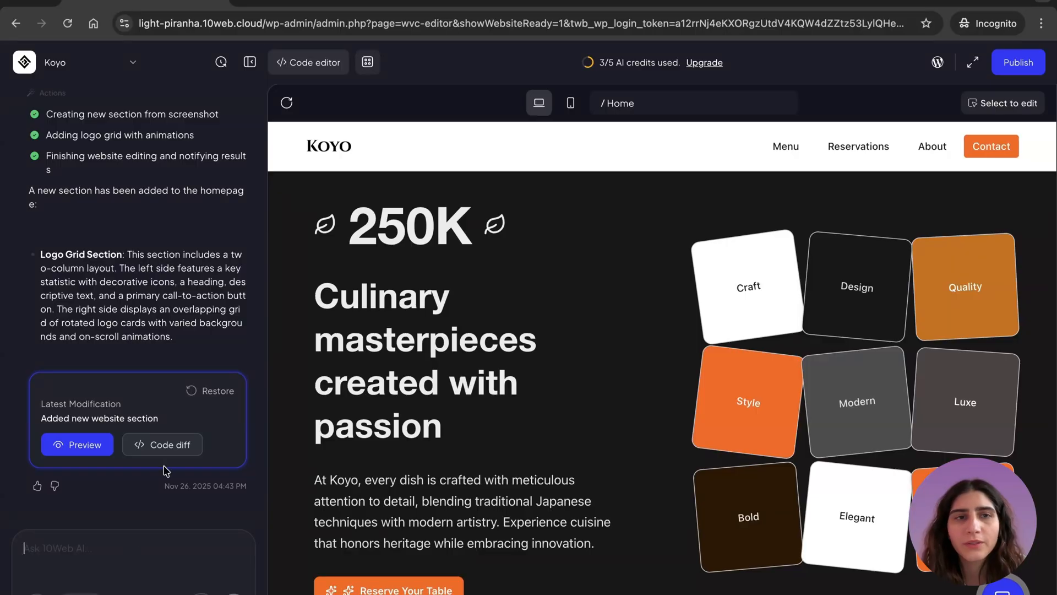
- Switch to the Tailwind Plus marketing blocks and copy the React code of the "Side-by-side with details" newsletter section
{"action": "left_click", "coordinate": [317, 4]}
{"action": "scroll", "coordinate": [503, 424], "scroll_direction": "down", "scroll_amount": 2}
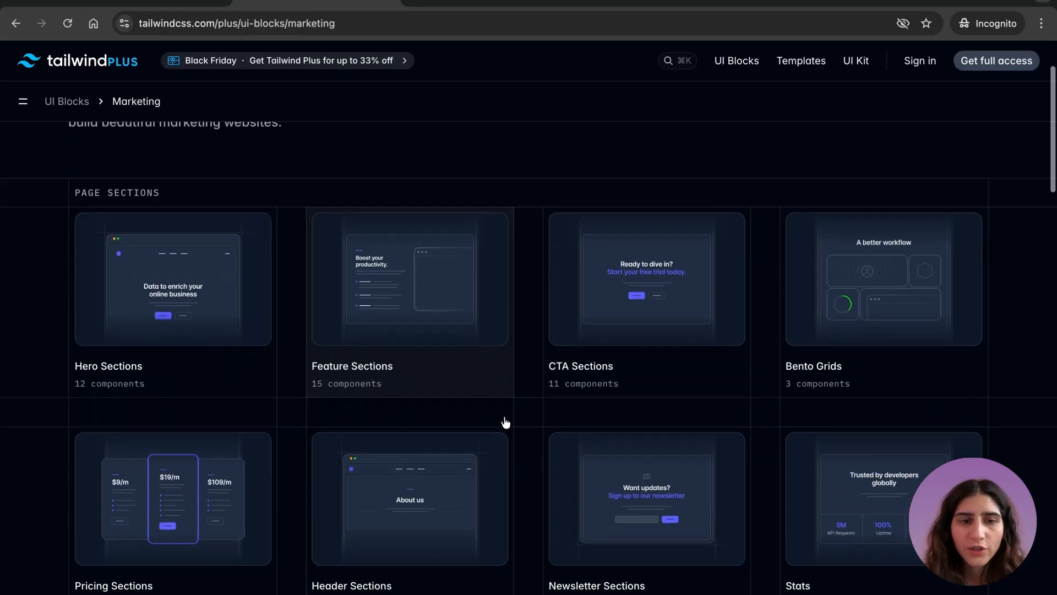
{"action": "scroll", "coordinate": [505, 422], "scroll_direction": "down", "scroll_amount": 1}
{"action": "left_click", "coordinate": [603, 443]}
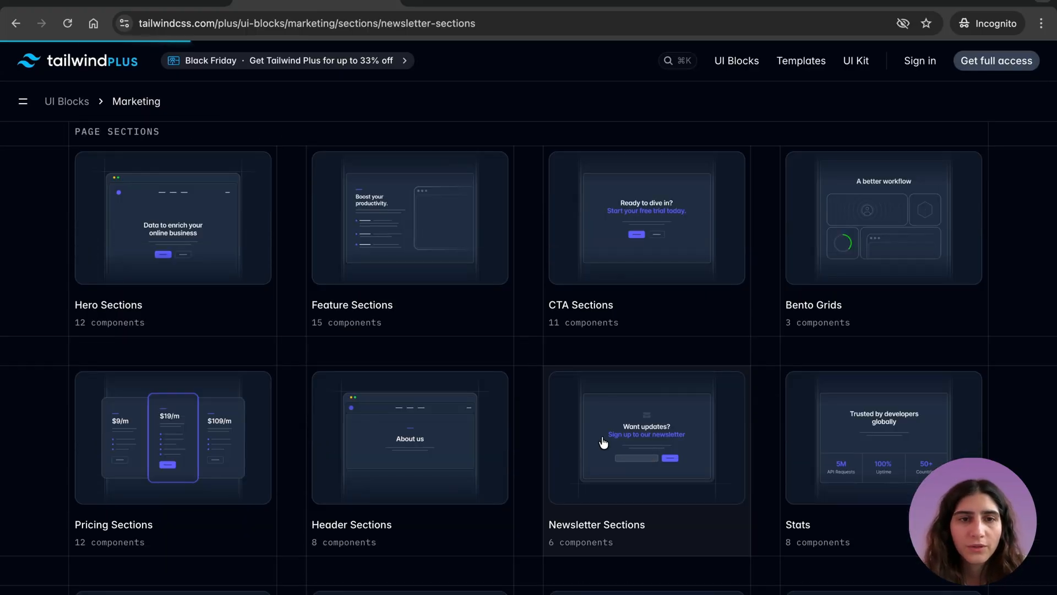
{"action": "scroll", "coordinate": [557, 179], "scroll_direction": "down", "scroll_amount": 3}
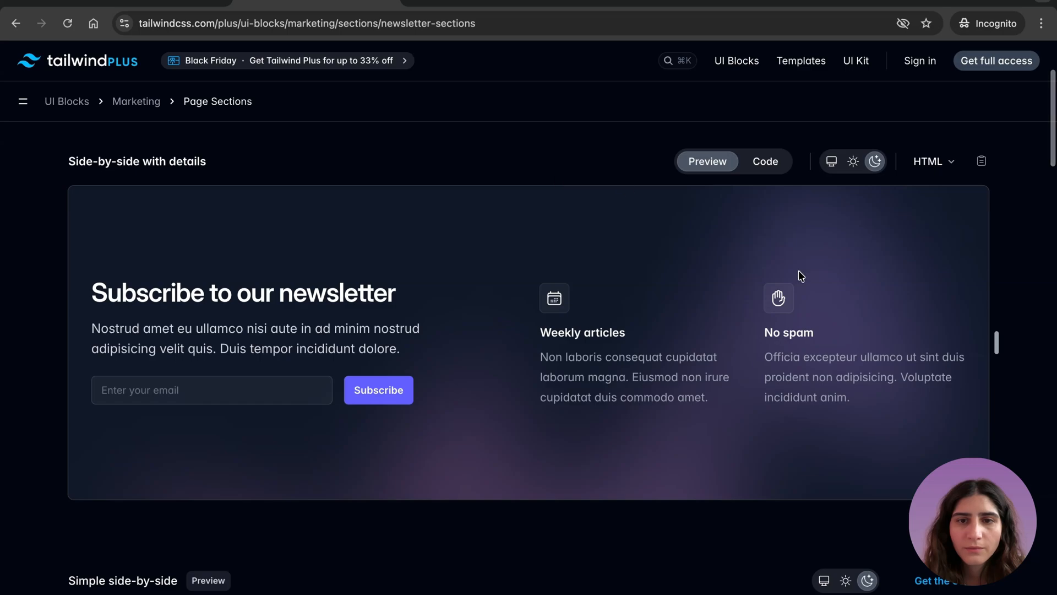
{"action": "left_click", "coordinate": [936, 163]}
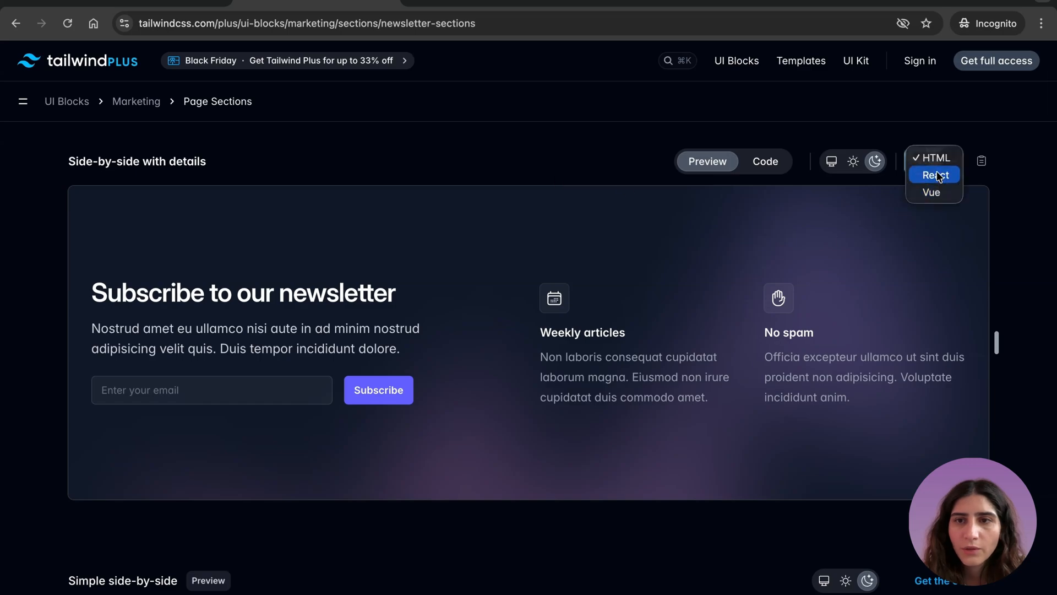
{"action": "left_click", "coordinate": [937, 176]}
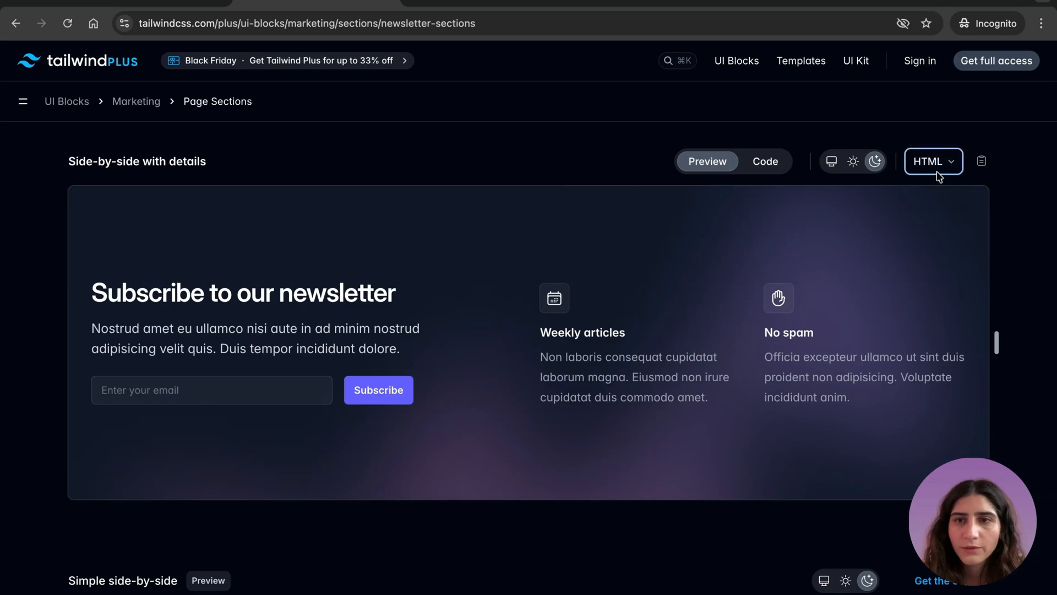
{"action": "left_click", "coordinate": [982, 163]}
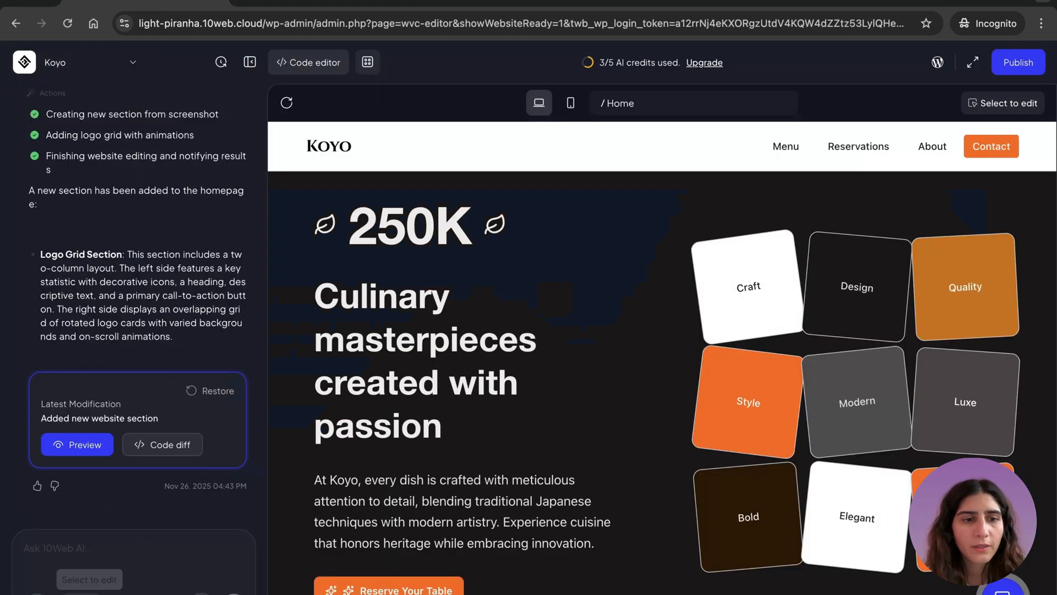
- Back in 10Web, ask the AI to "add this section" with the copied newsletter code pasted below the request
{"action": "left_click", "coordinate": [68, 550]}
{"action": "type", "text": "add this section"}
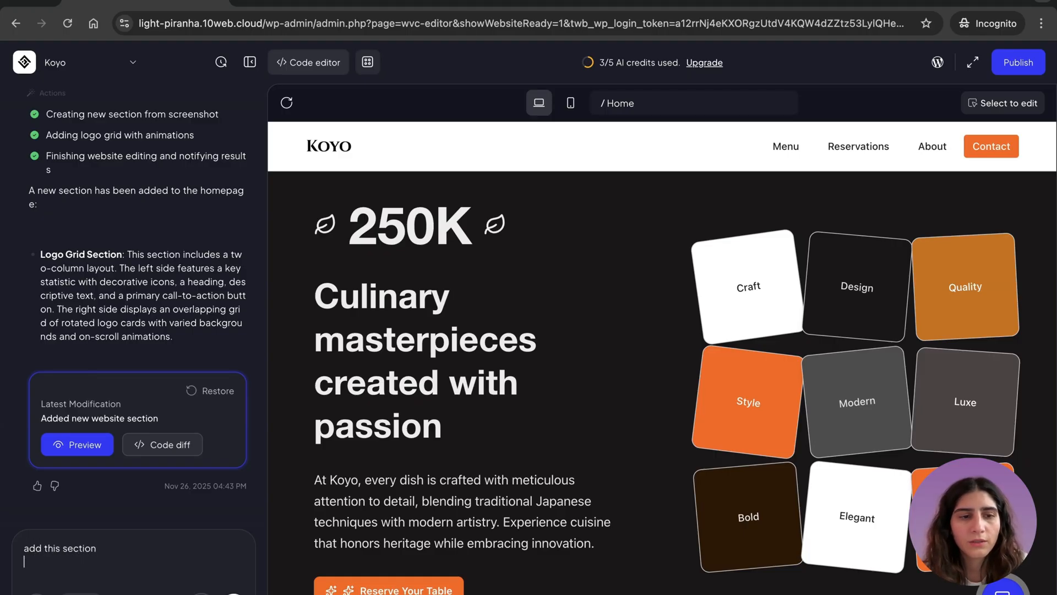
{"action": "key", "text": "ctrl+v"}
{"action": "left_click", "coordinate": [233, 592]}
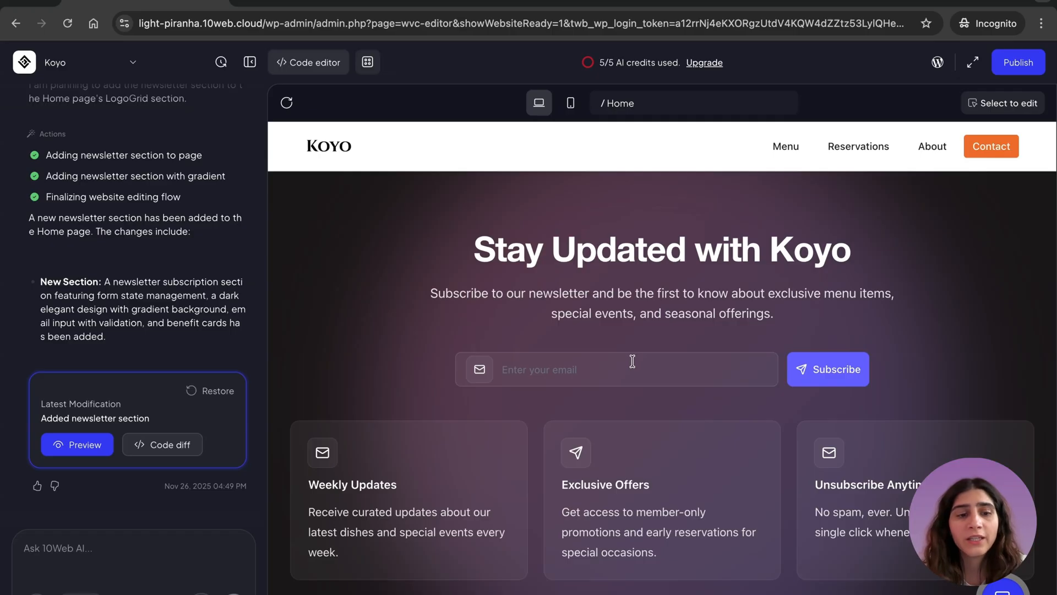
- Try the AI's voice chat, and append "!!!" to the "Stay Updated with Koyo" heading using select-to-edit mode
{"action": "left_click", "coordinate": [201, 592]}
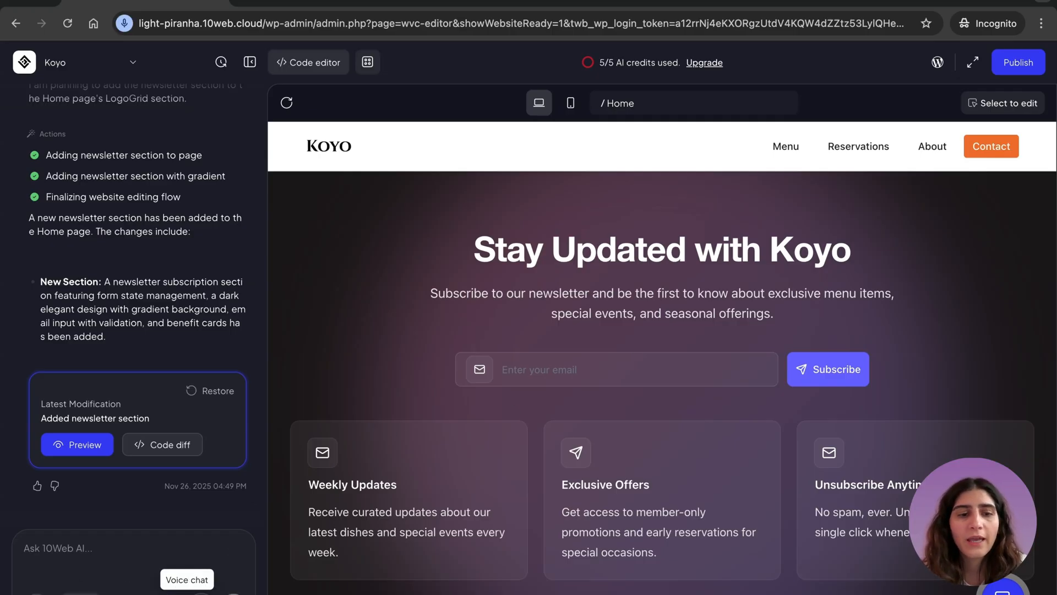
{"action": "left_click", "coordinate": [81, 593]}
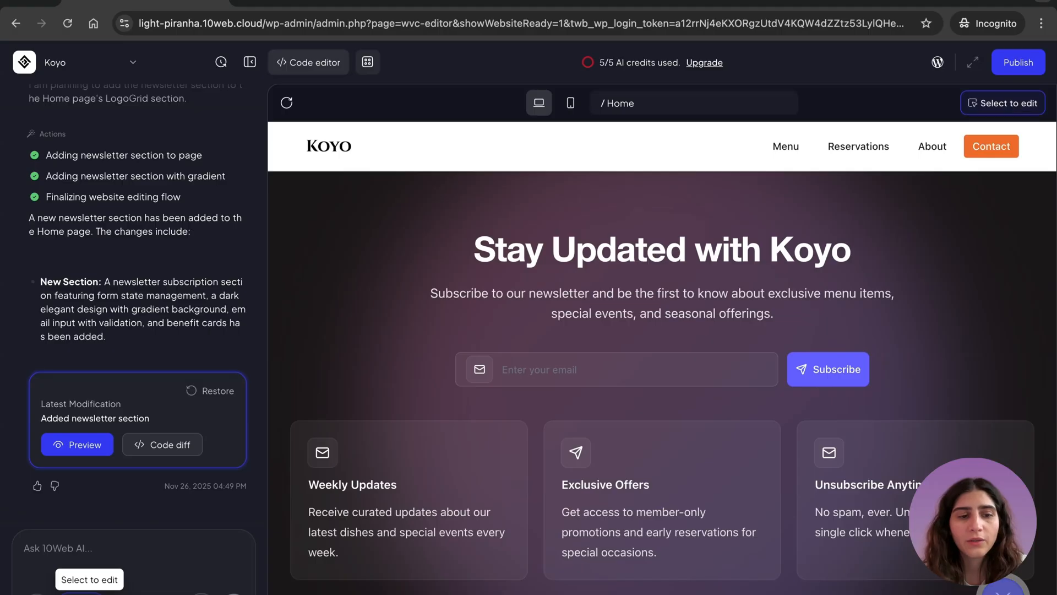
{"action": "left_click", "coordinate": [576, 244]}
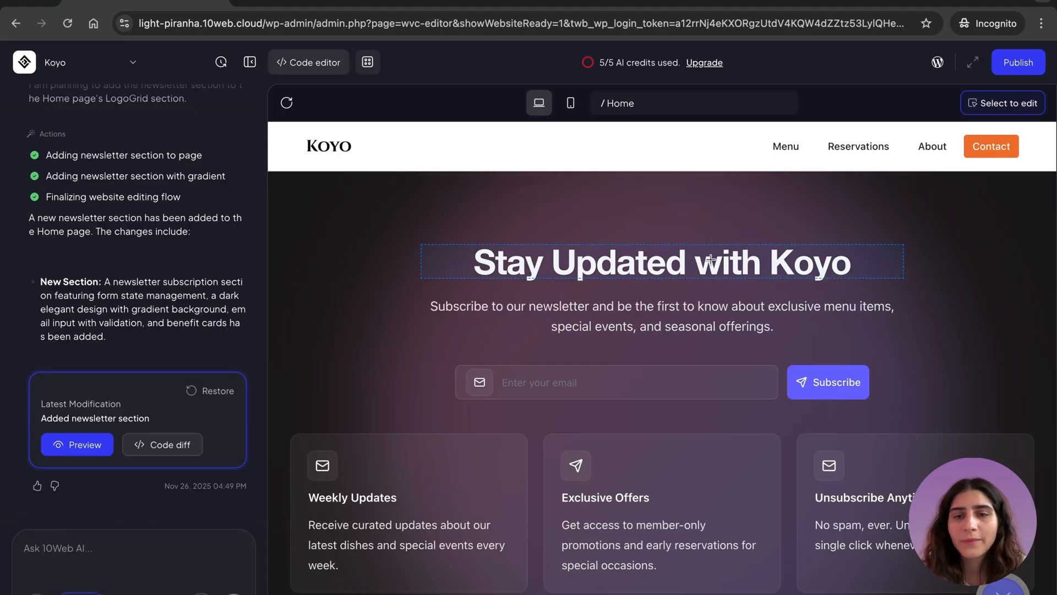
{"action": "left_click", "coordinate": [850, 262]}
{"action": "type", "text": "!!!"}
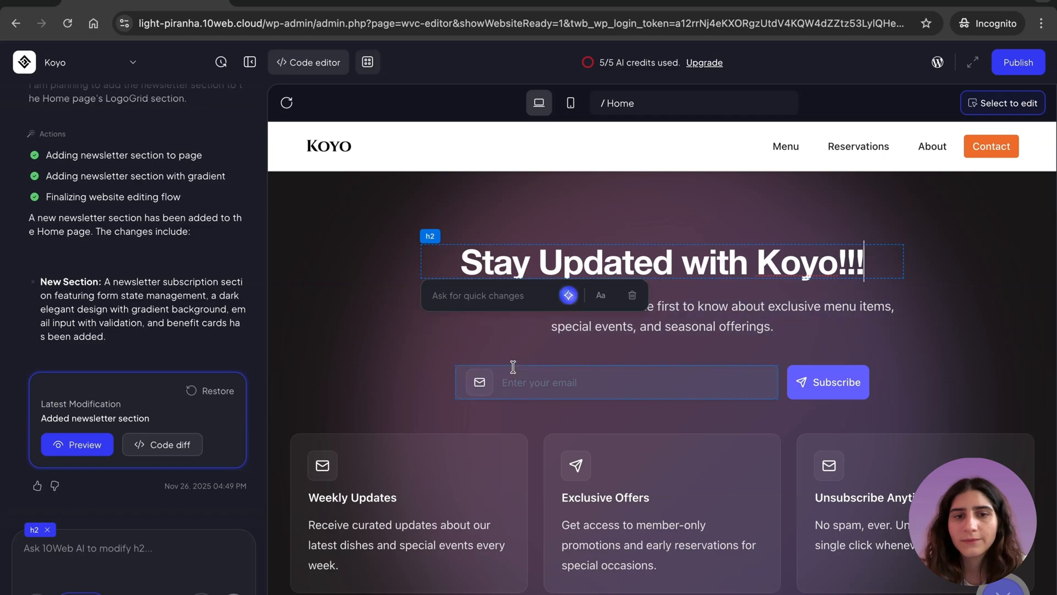
- Apply the heading edit and preview the earlier "Added newsletter section" version of the site
{"action": "left_click", "coordinate": [513, 351]}
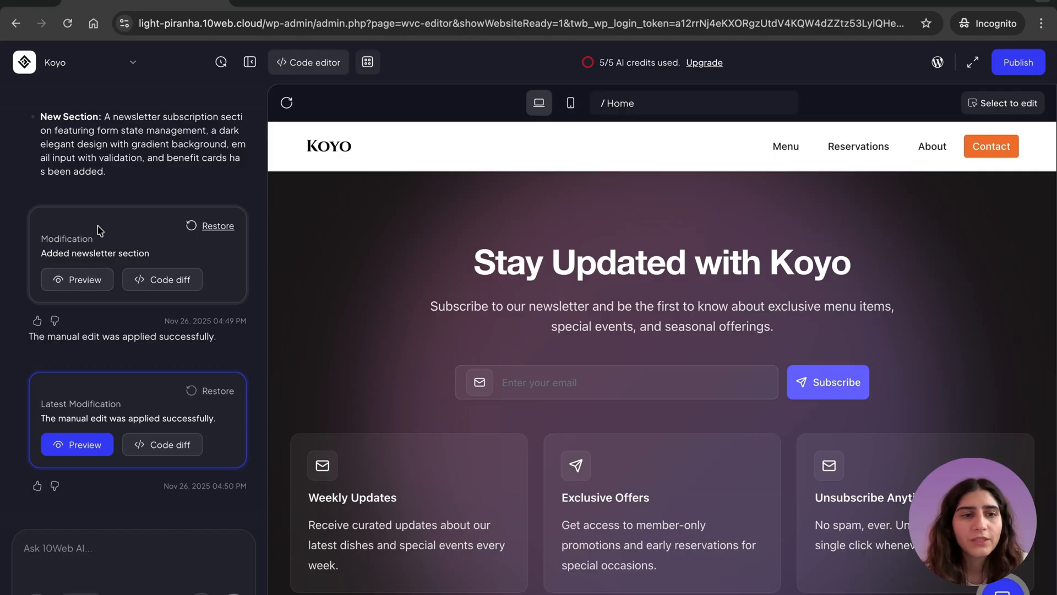
{"action": "left_click", "coordinate": [100, 231]}
{"action": "left_click", "coordinate": [102, 400]}
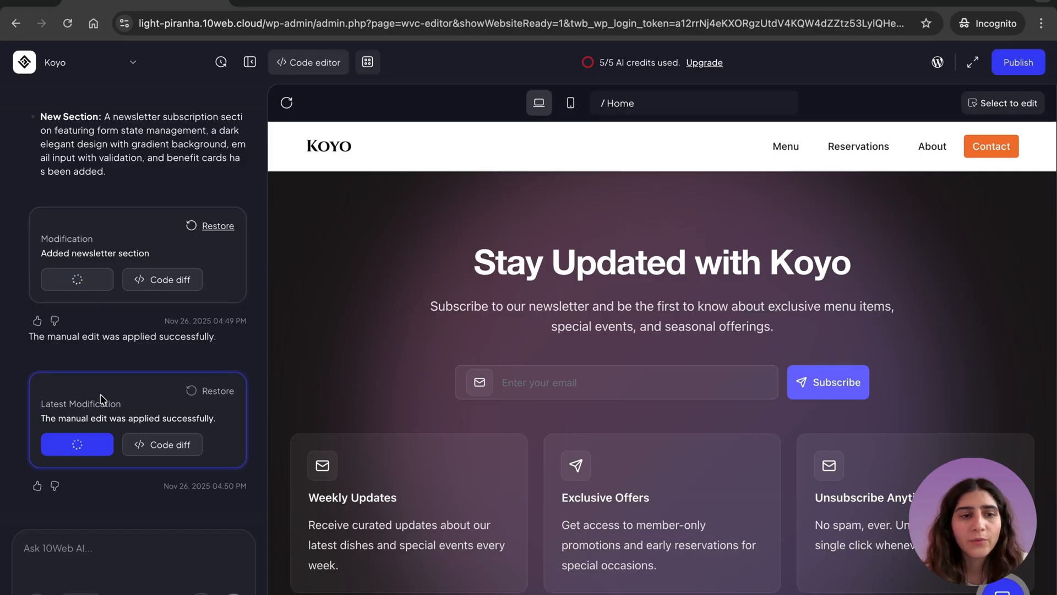
{"action": "left_click", "coordinate": [113, 231]}
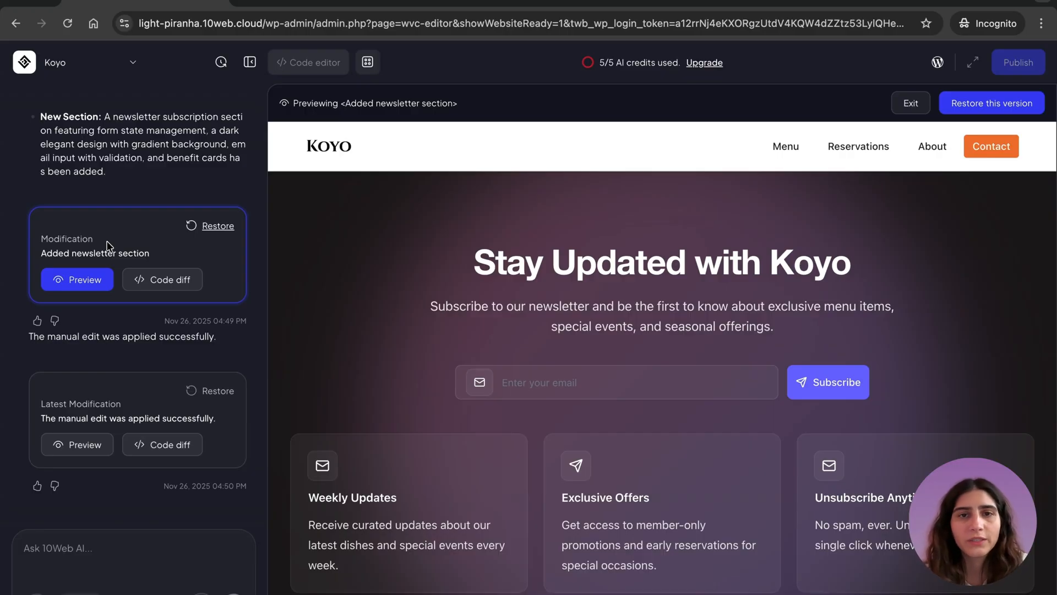
- Browse the version history, previewing the restored website section version, and return to the latest "Manual visual edit" version
{"action": "left_click", "coordinate": [221, 61]}
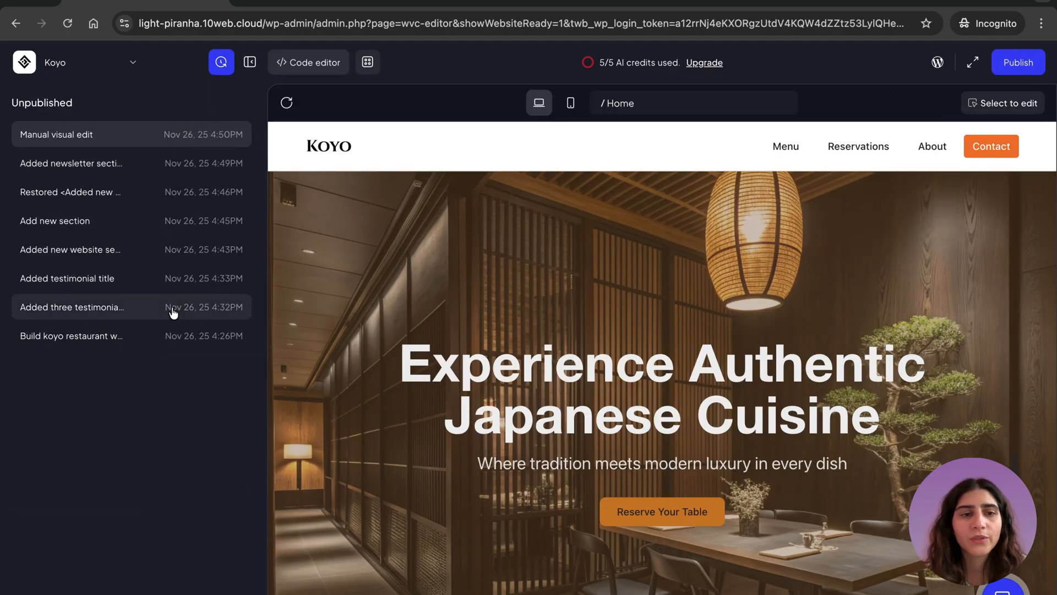
{"action": "left_click", "coordinate": [170, 307]}
{"action": "left_click", "coordinate": [184, 191]}
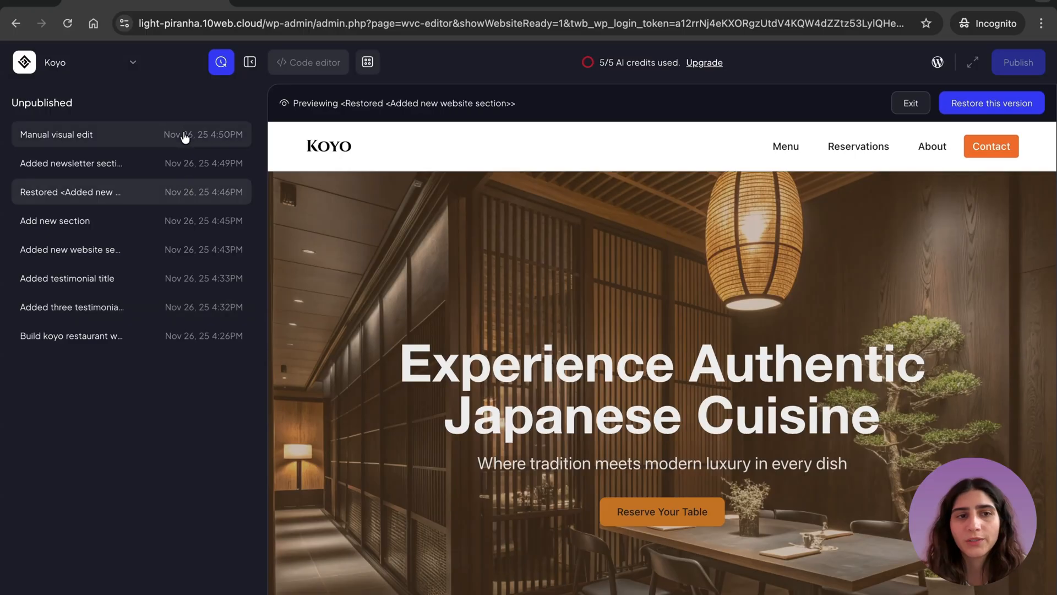
{"action": "left_click", "coordinate": [185, 137]}
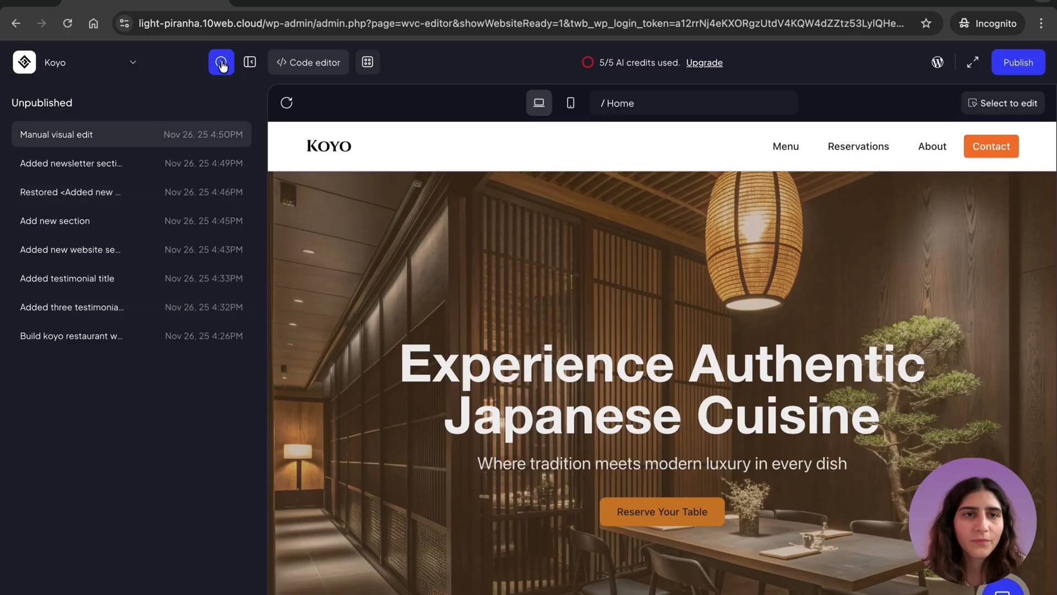
{"action": "left_click", "coordinate": [221, 65]}
- Open the blog post "Reservation Made Easy How to Secure Your Table at Koyo" from the Home page and read through it
{"action": "scroll", "coordinate": [645, 448], "scroll_direction": "down", "scroll_amount": 5}
{"action": "scroll", "coordinate": [644, 448], "scroll_direction": "down", "scroll_amount": 15}
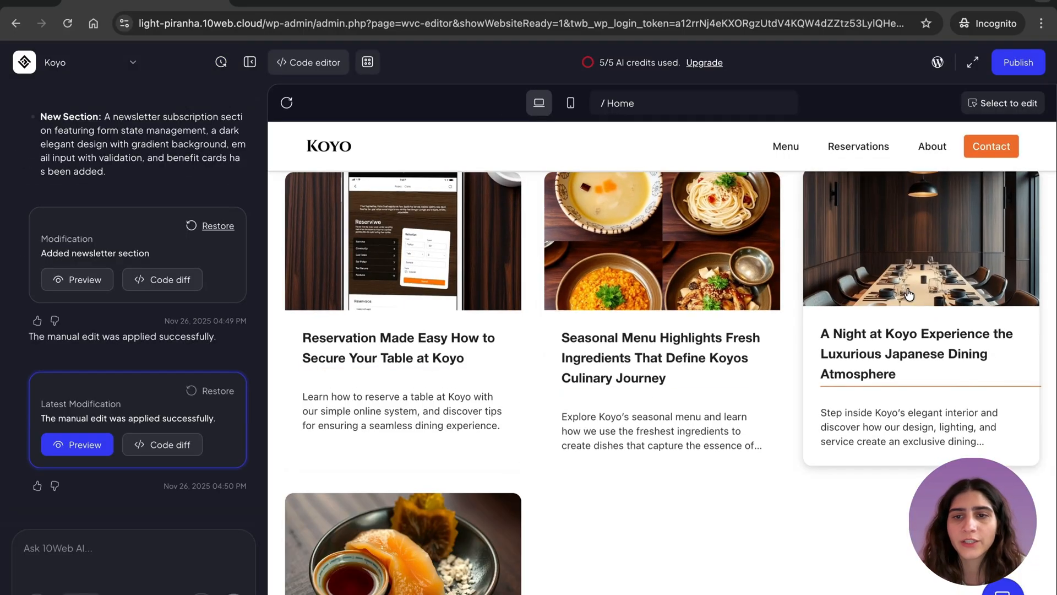
{"action": "scroll", "coordinate": [488, 465], "scroll_direction": "down", "scroll_amount": 3}
{"action": "scroll", "coordinate": [690, 353], "scroll_direction": "up", "scroll_amount": 4}
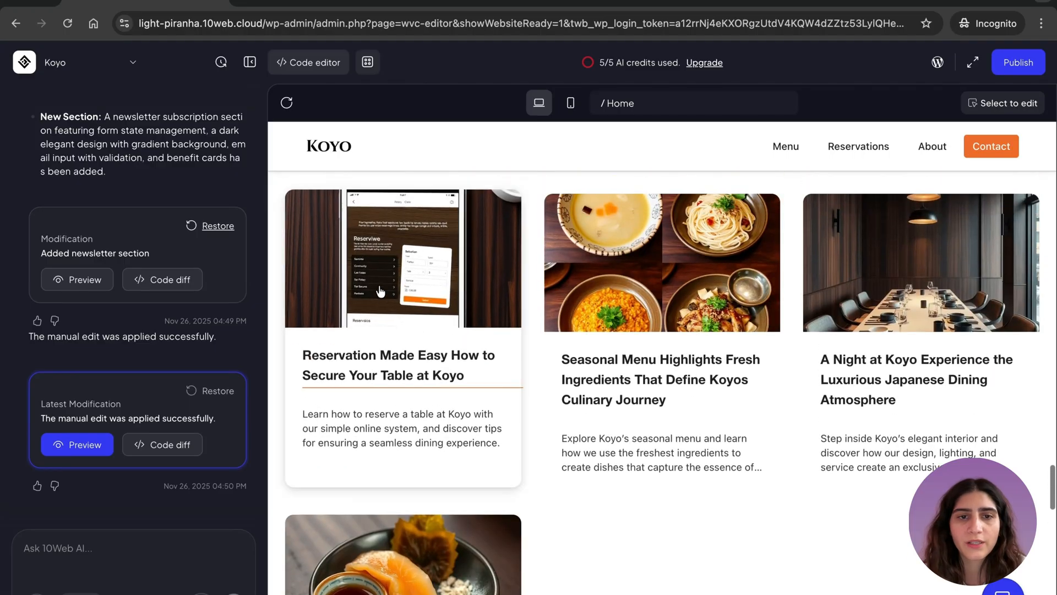
{"action": "left_click", "coordinate": [379, 291]}
{"action": "scroll", "coordinate": [722, 364], "scroll_direction": "down", "scroll_amount": 6}
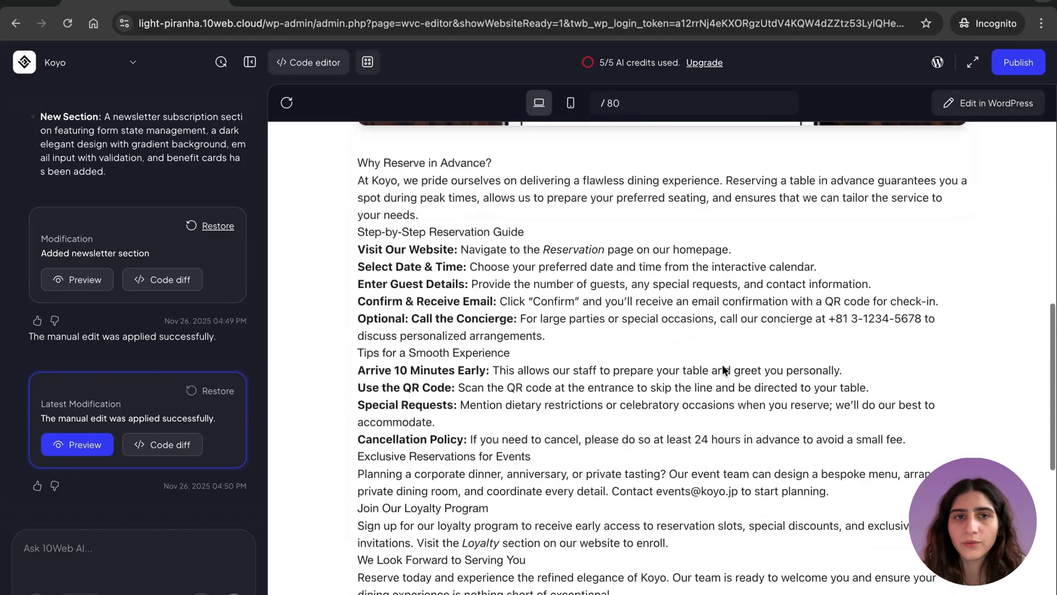
{"action": "scroll", "coordinate": [722, 364], "scroll_direction": "down", "scroll_amount": 9}
{"action": "scroll", "coordinate": [721, 364], "scroll_direction": "up", "scroll_amount": 20}
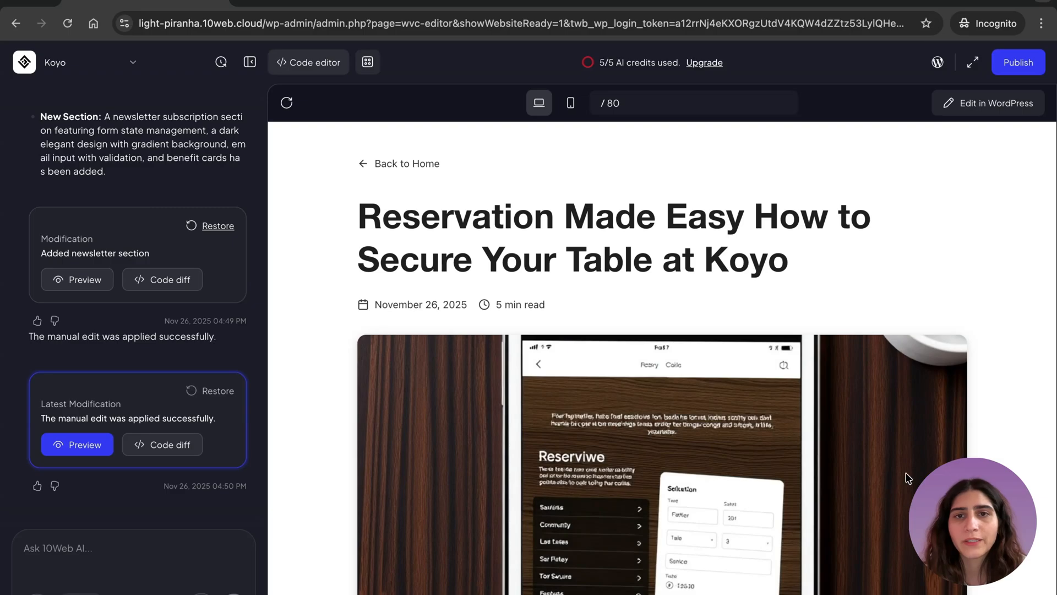
{"action": "scroll", "coordinate": [776, 428], "scroll_direction": "down", "scroll_amount": 10}
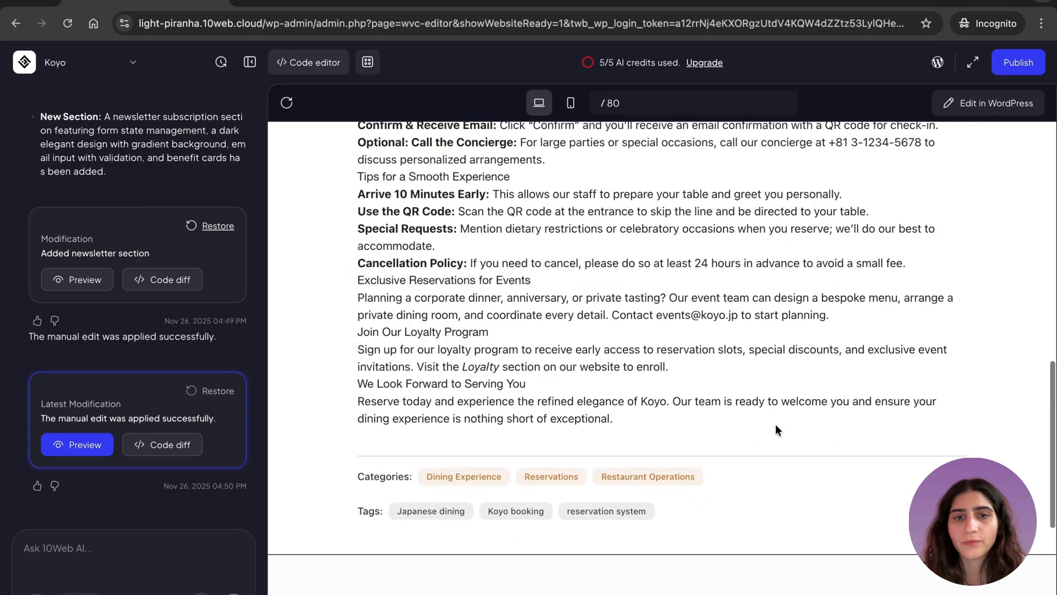
{"action": "scroll", "coordinate": [777, 429], "scroll_direction": "up", "scroll_amount": 5}
- Open the reservation blog post in the WordPress editor, dismiss the welcome guide and look through its content
{"action": "left_click", "coordinate": [959, 107]}
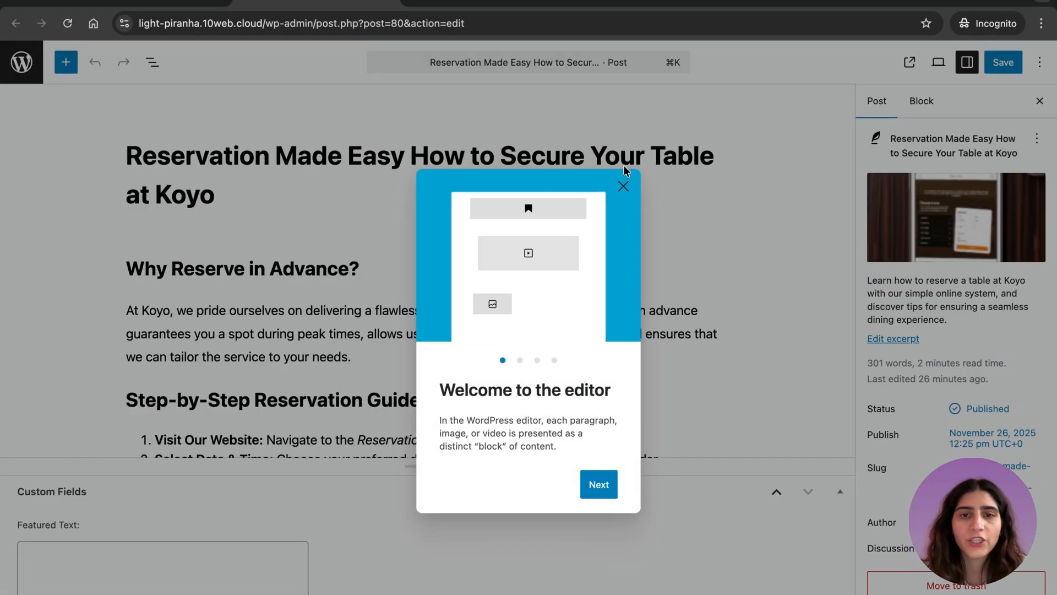
{"action": "left_click", "coordinate": [624, 198]}
{"action": "scroll", "coordinate": [427, 226], "scroll_direction": "down", "scroll_amount": 10}
{"action": "scroll", "coordinate": [428, 227], "scroll_direction": "up", "scroll_amount": 15}
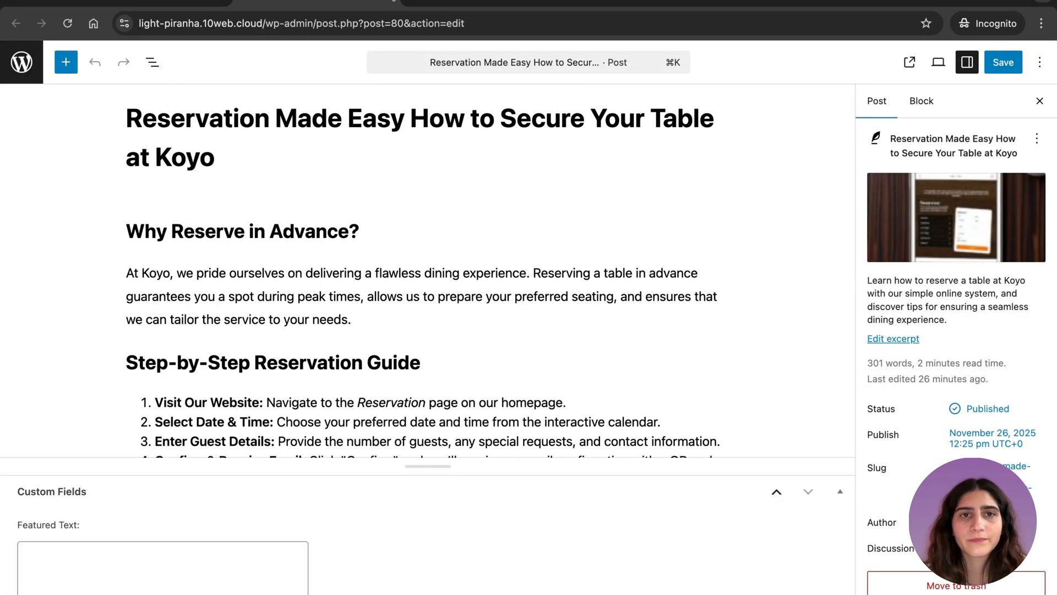
- Return to the Home page in the 10Web builder, check its mobile layout and restore the desktop view
{"action": "left_click", "coordinate": [181, 2]}
{"action": "scroll", "coordinate": [708, 361], "scroll_direction": "up", "scroll_amount": 8}
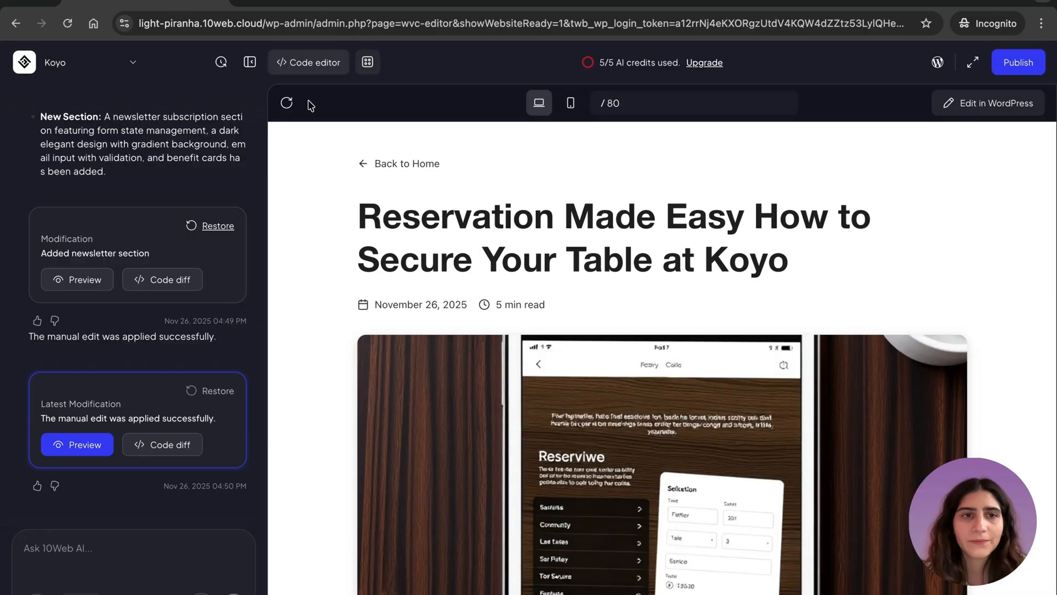
{"action": "left_click", "coordinate": [365, 163]}
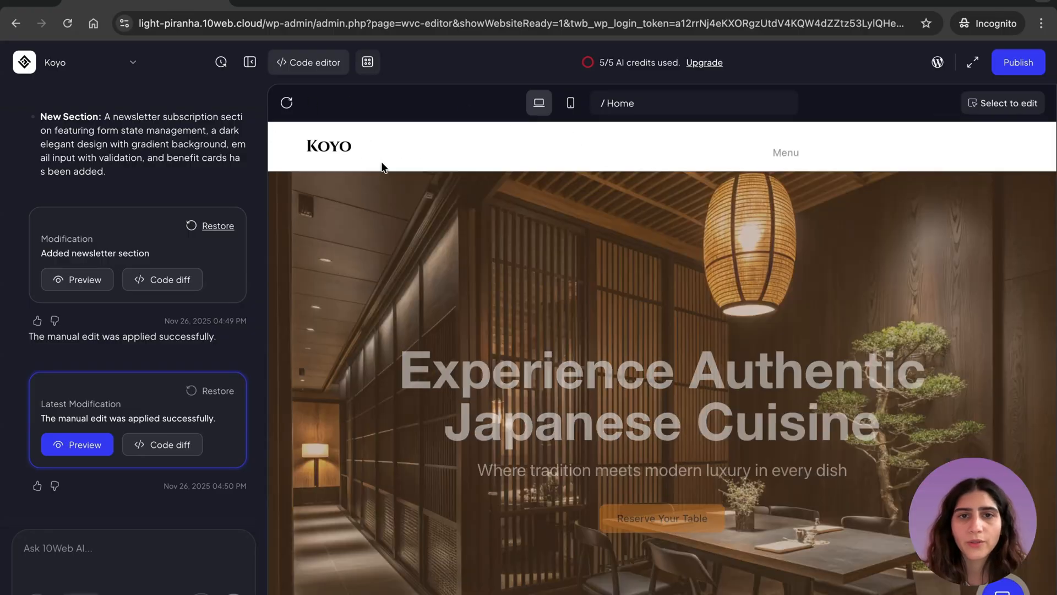
{"action": "left_click", "coordinate": [570, 103]}
{"action": "scroll", "coordinate": [655, 441], "scroll_direction": "down", "scroll_amount": 10}
{"action": "scroll", "coordinate": [655, 441], "scroll_direction": "down", "scroll_amount": 5}
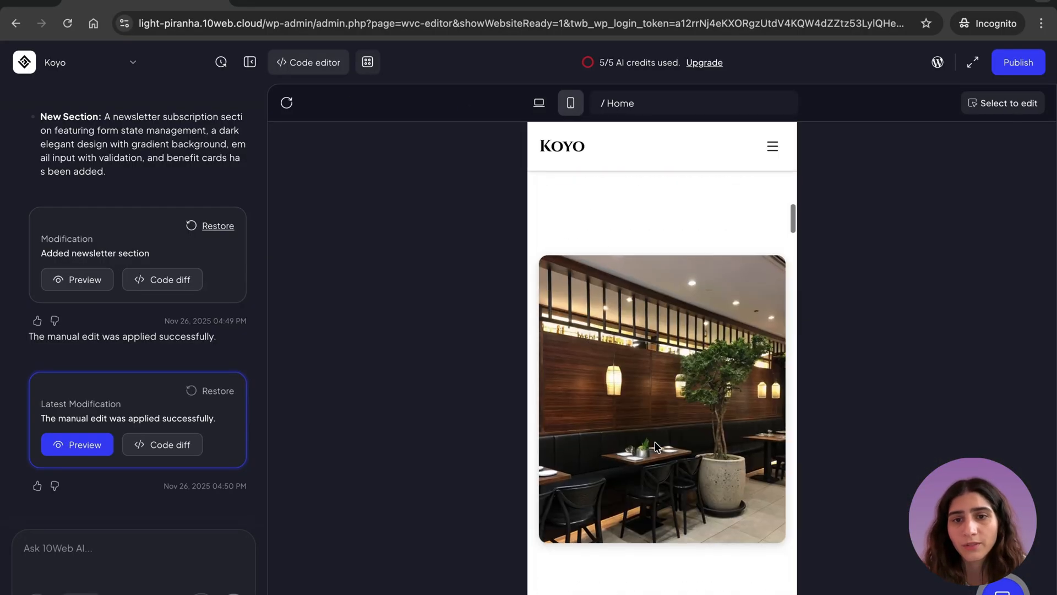
{"action": "left_click", "coordinate": [539, 103]}
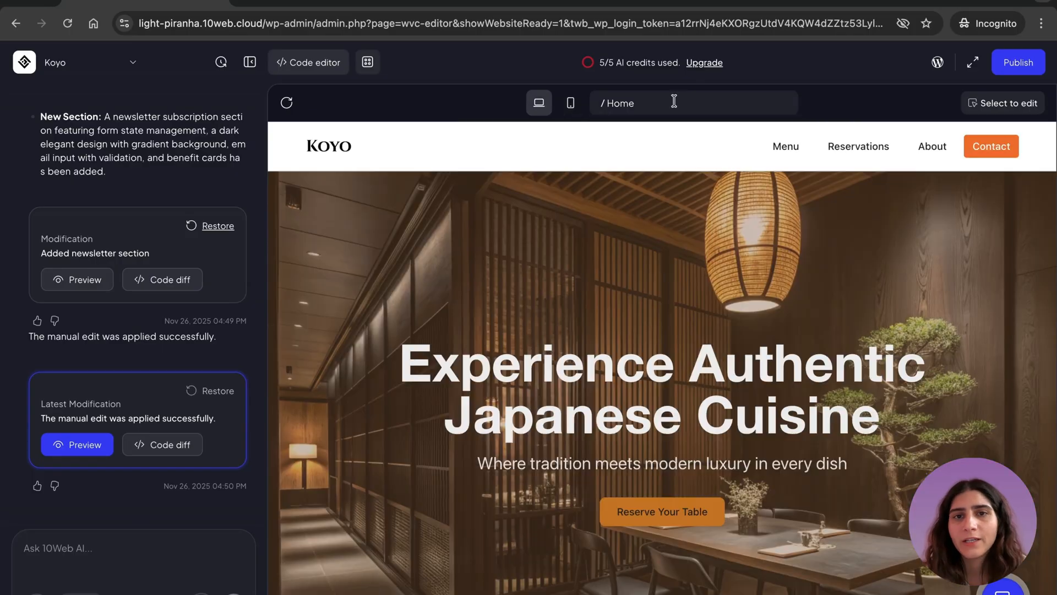
- View the site's Contact page and Gallery page in the builder preview
{"action": "left_click", "coordinate": [673, 102]}
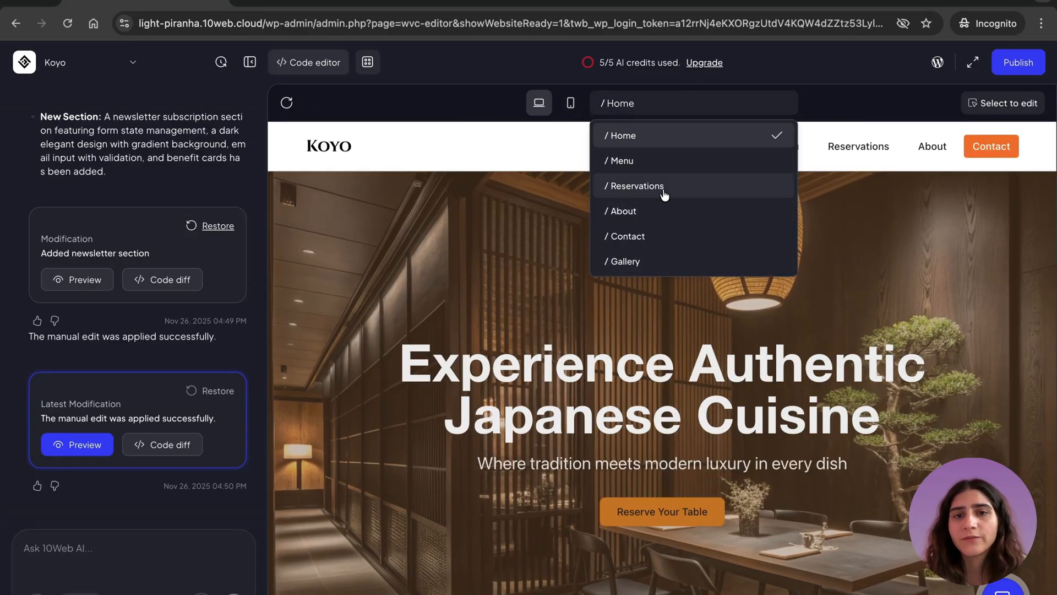
{"action": "left_click", "coordinate": [655, 236]}
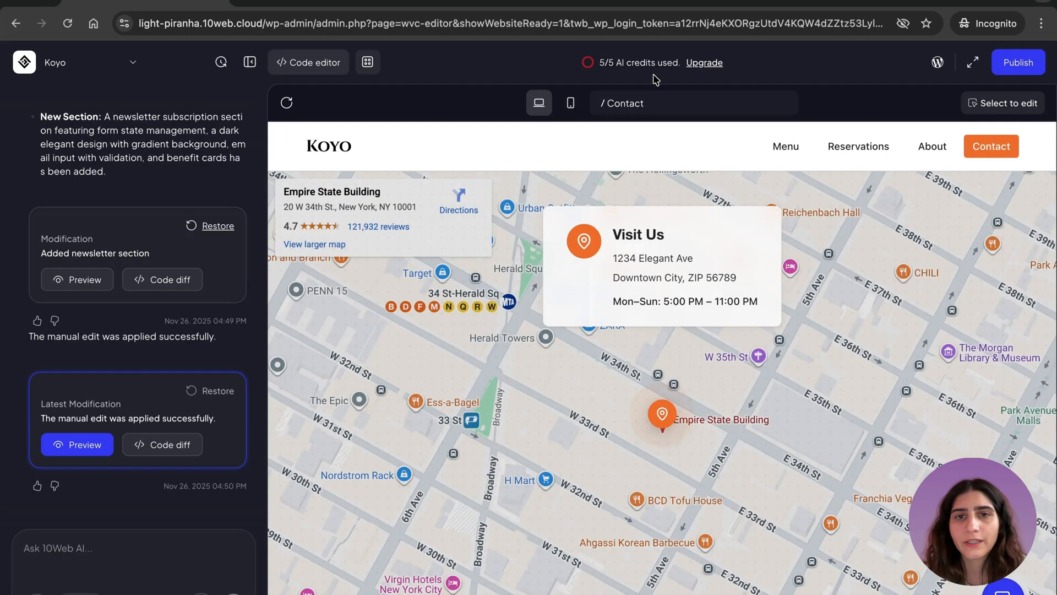
{"action": "left_click", "coordinate": [640, 103]}
{"action": "left_click", "coordinate": [645, 262]}
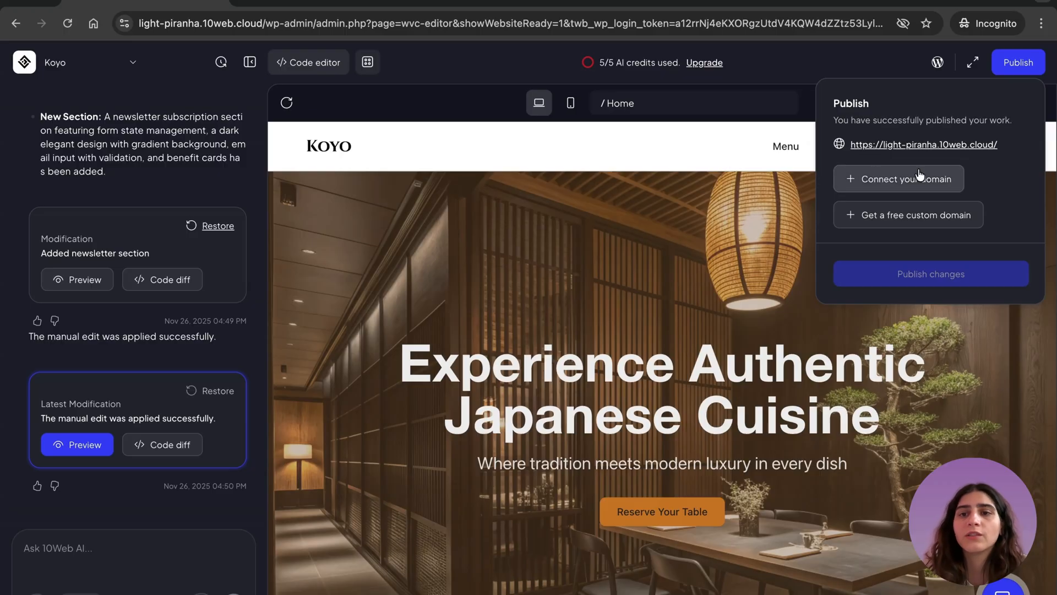
- Open the published Koyo site and start entering the guest's full name in the "Reserve a Table" form
{"action": "left_click", "coordinate": [924, 146]}
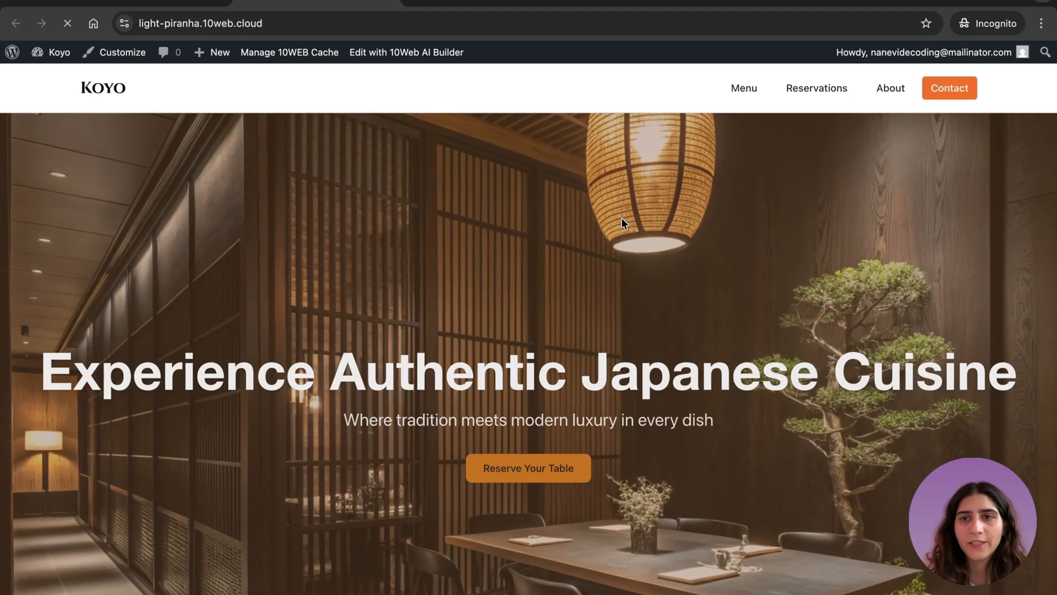
{"action": "scroll", "coordinate": [622, 219], "scroll_direction": "down", "scroll_amount": 5}
{"action": "scroll", "coordinate": [621, 218], "scroll_direction": "down", "scroll_amount": 15}
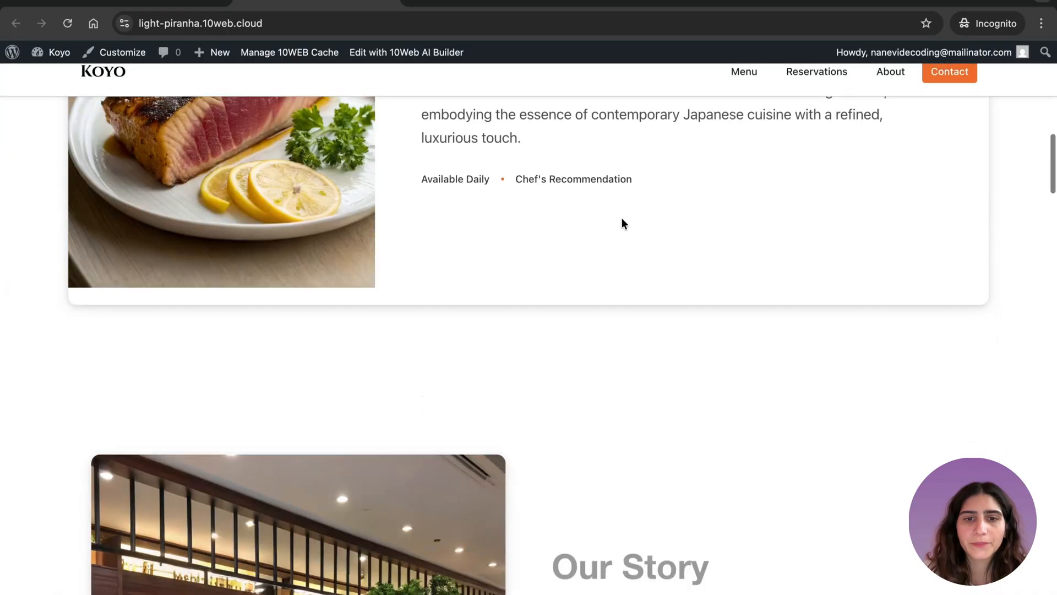
{"action": "scroll", "coordinate": [623, 219], "scroll_direction": "down", "scroll_amount": 12}
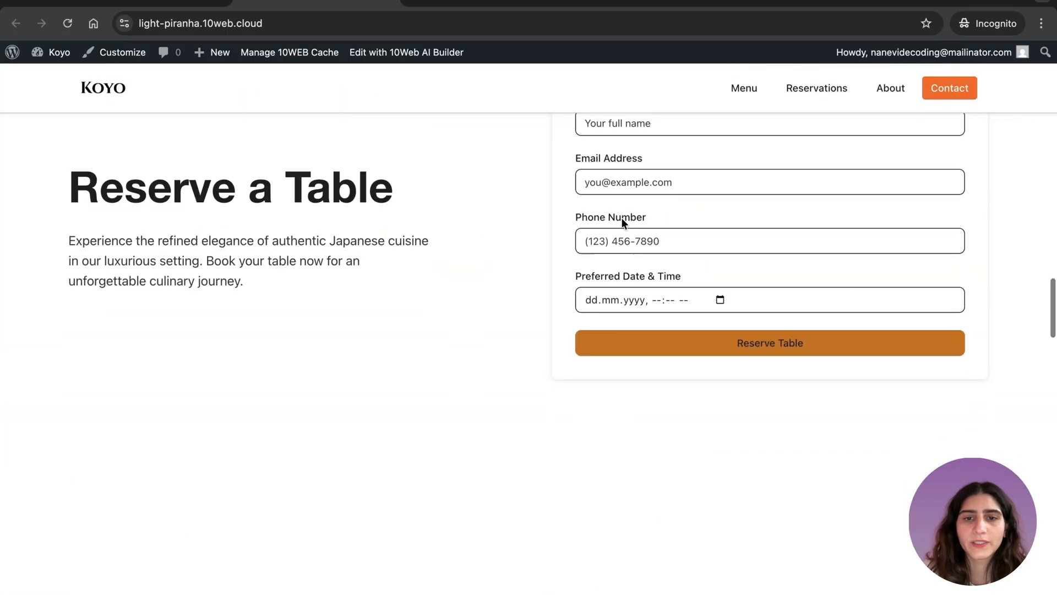
{"action": "scroll", "coordinate": [622, 219], "scroll_direction": "up", "scroll_amount": 2}
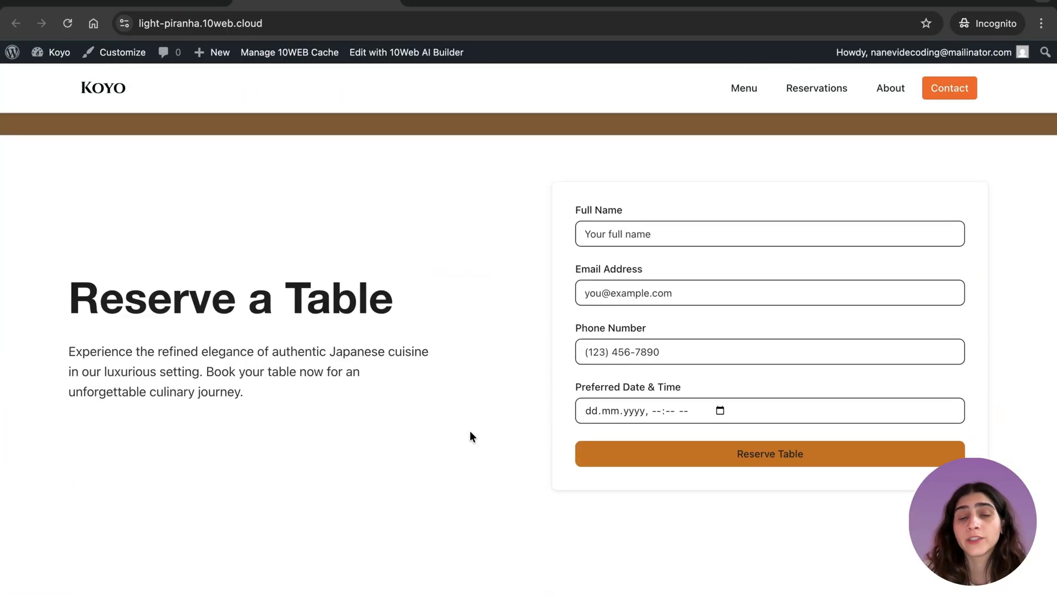
{"action": "left_click", "coordinate": [648, 230]}
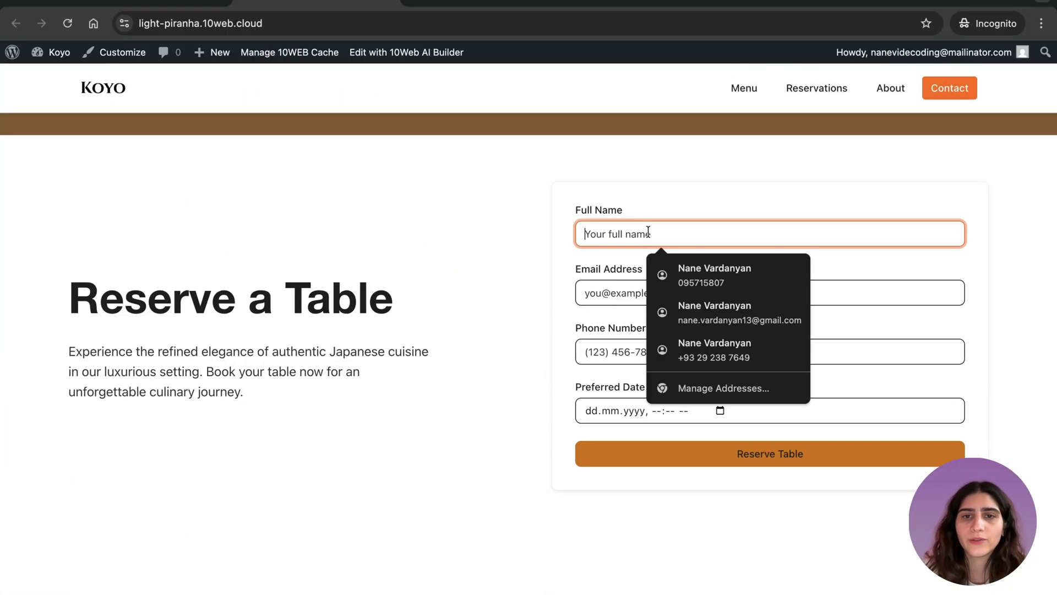
{"action": "type", "text": "N"}
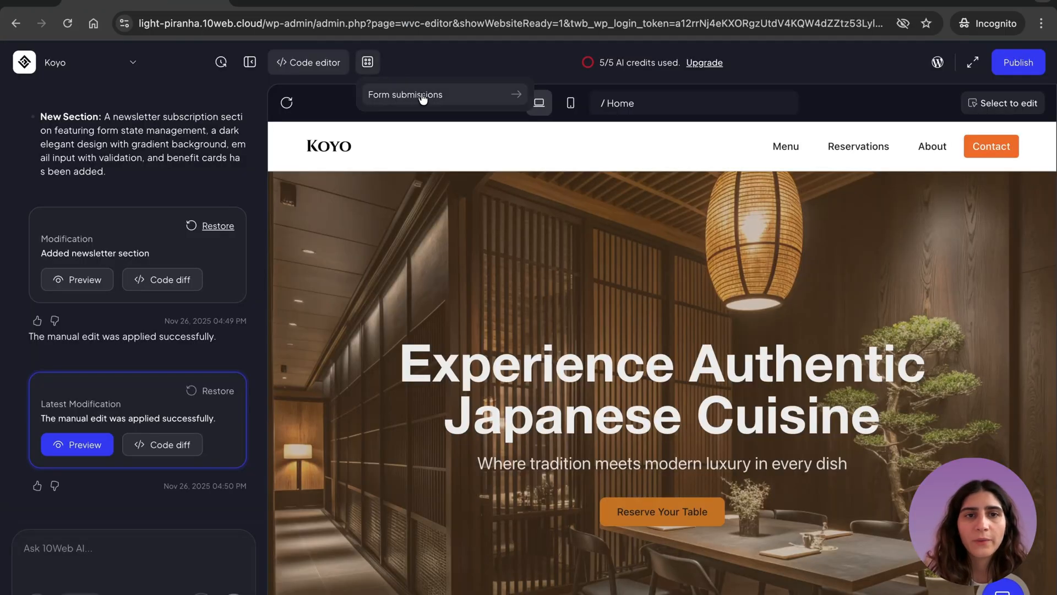
- Open the site's form submissions and view the entries of the reservation-form-section form
{"action": "left_click", "coordinate": [421, 96]}
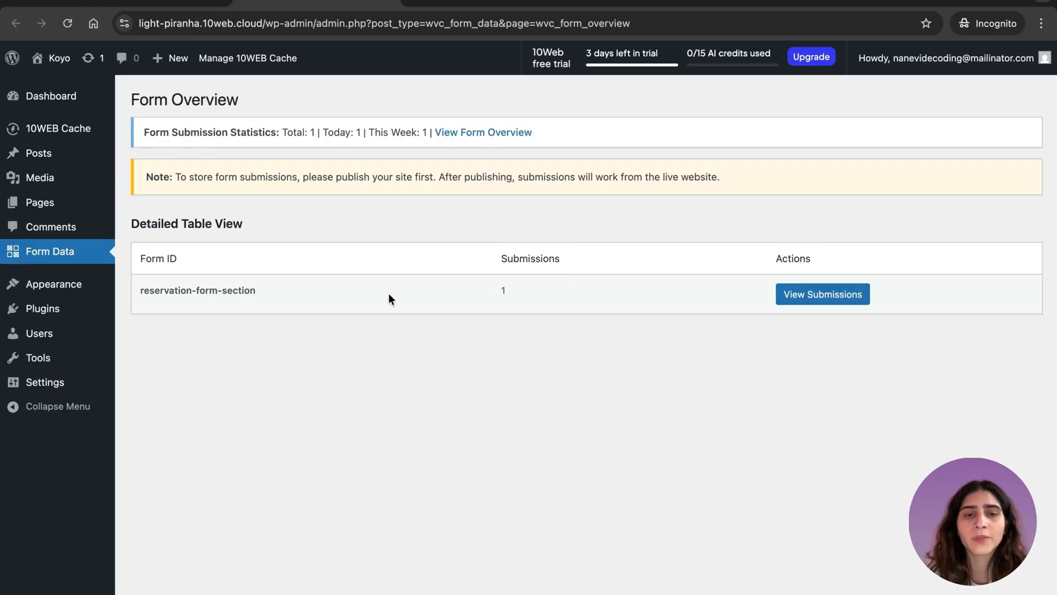
{"action": "left_click", "coordinate": [803, 293]}
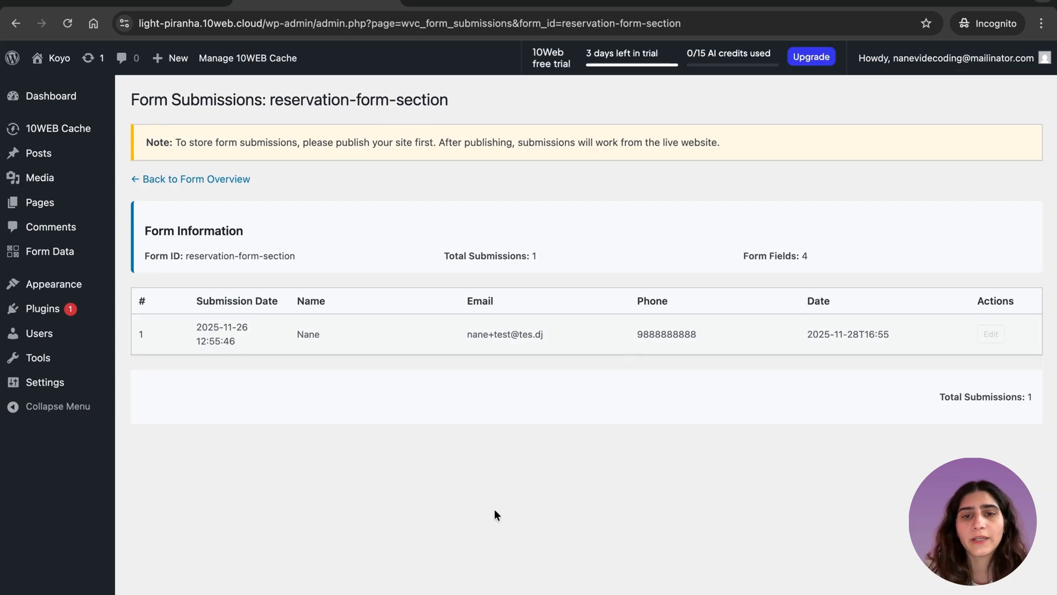
- Open the Koyo project settings from the builder and look through the Main, Domains and Backups pages
{"action": "left_click", "coordinate": [164, 2]}
{"action": "left_click", "coordinate": [97, 55]}
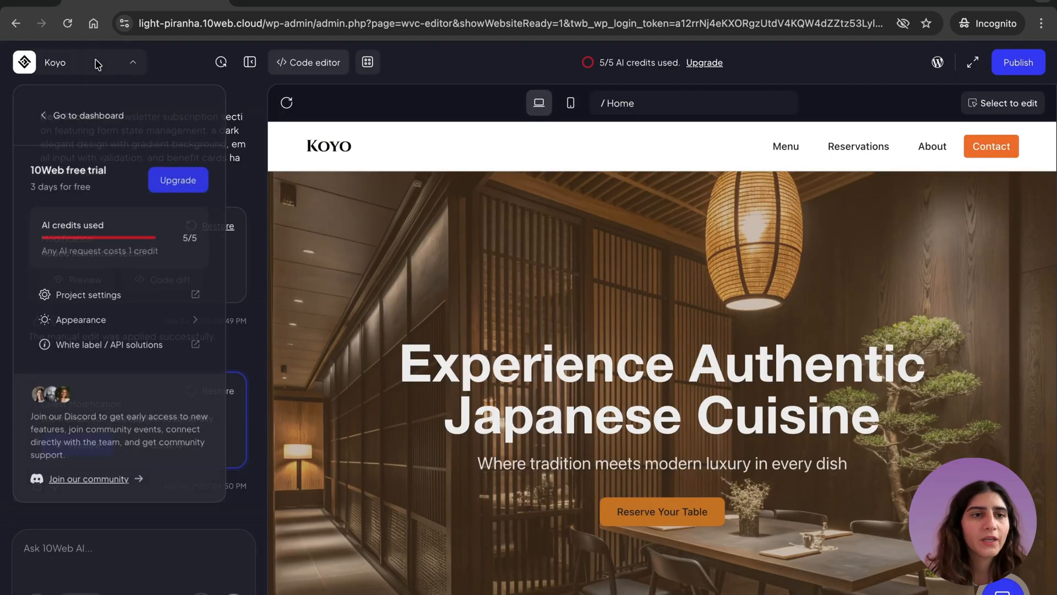
{"action": "left_click", "coordinate": [104, 295]}
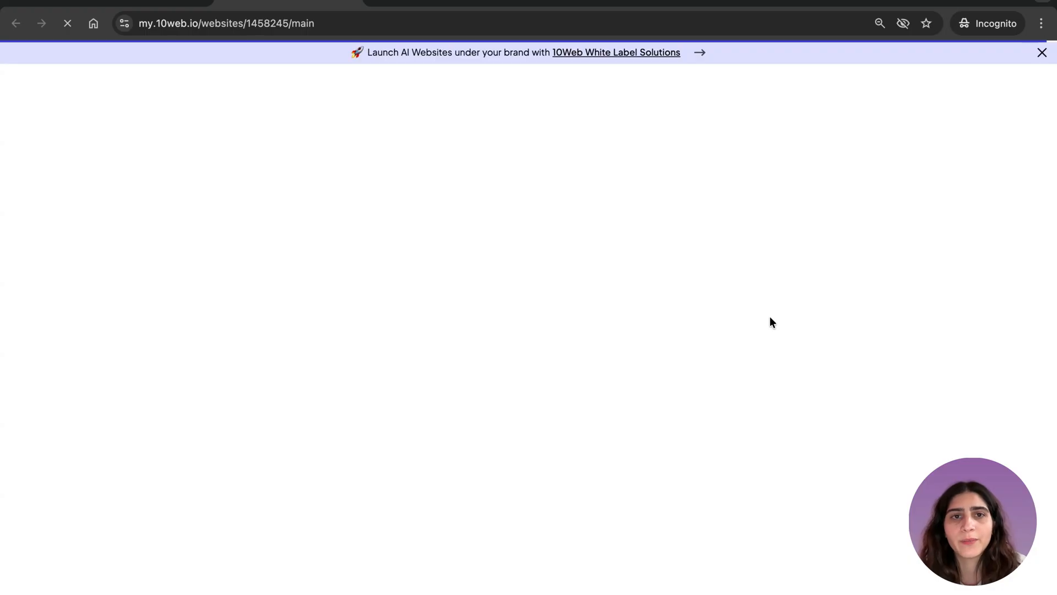
{"action": "left_click", "coordinate": [1042, 52]}
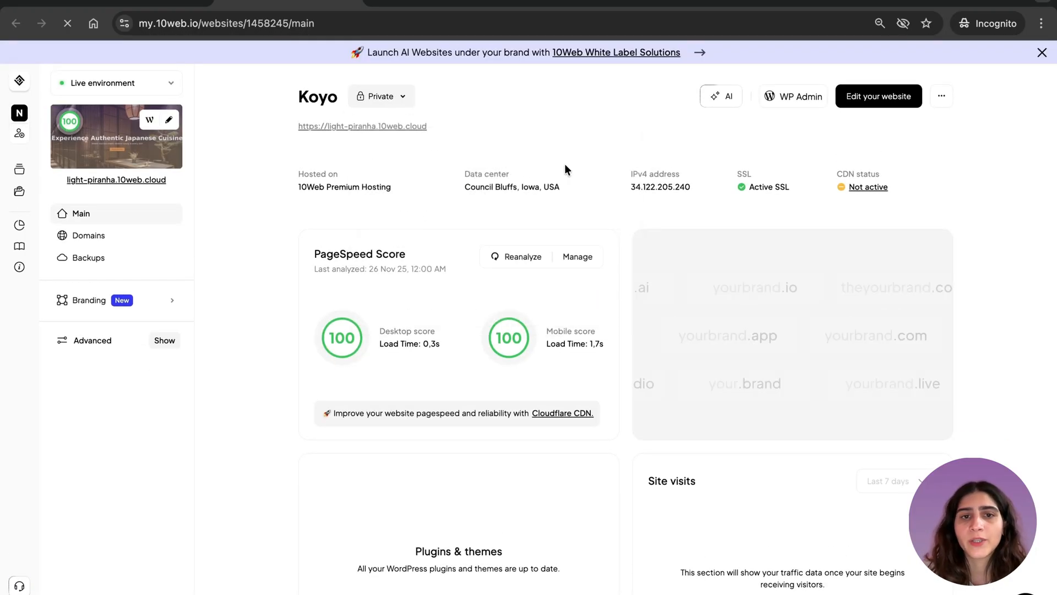
{"action": "left_click", "coordinate": [93, 235]}
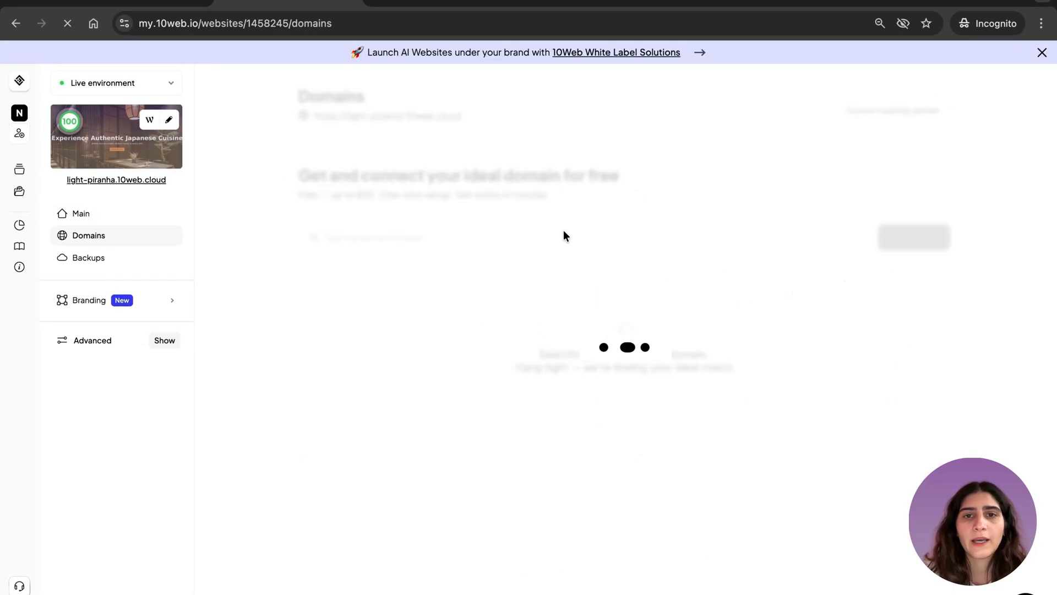
{"action": "left_click", "coordinate": [99, 257]}
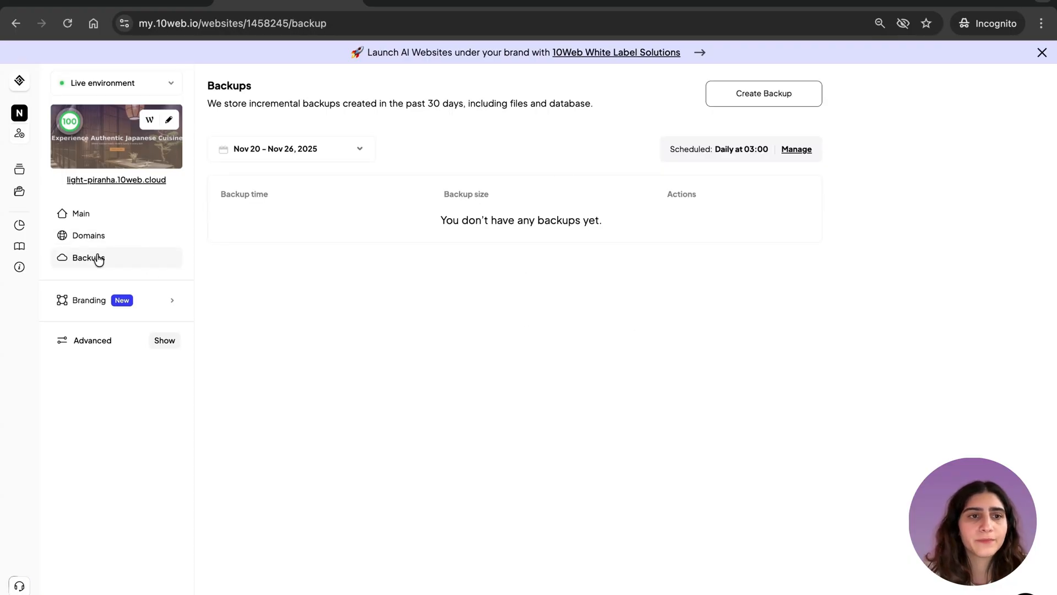
{"action": "left_click", "coordinate": [71, 214]}
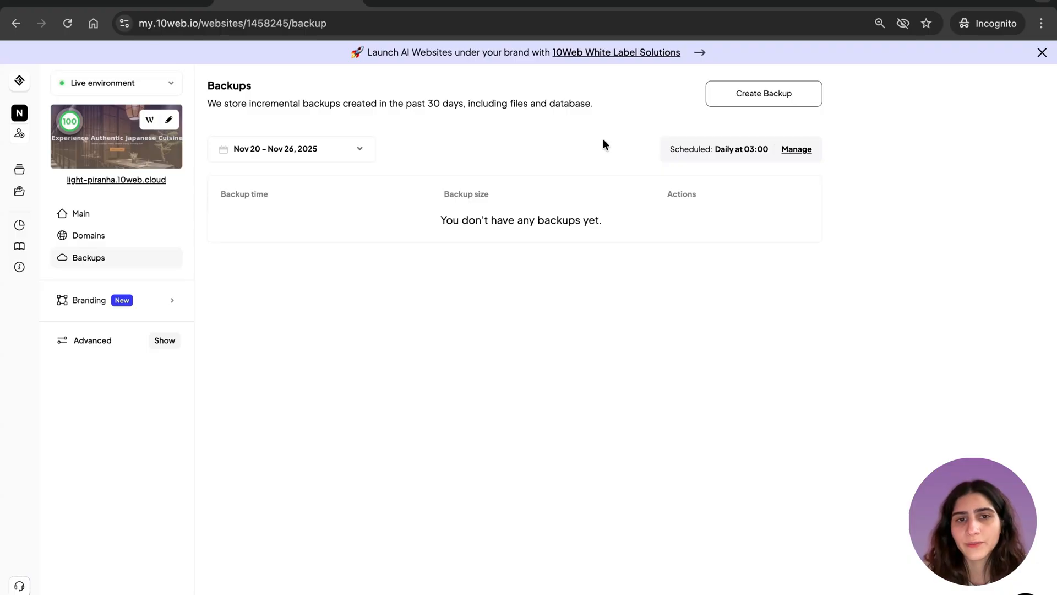
{"action": "left_click", "coordinate": [892, 2]}
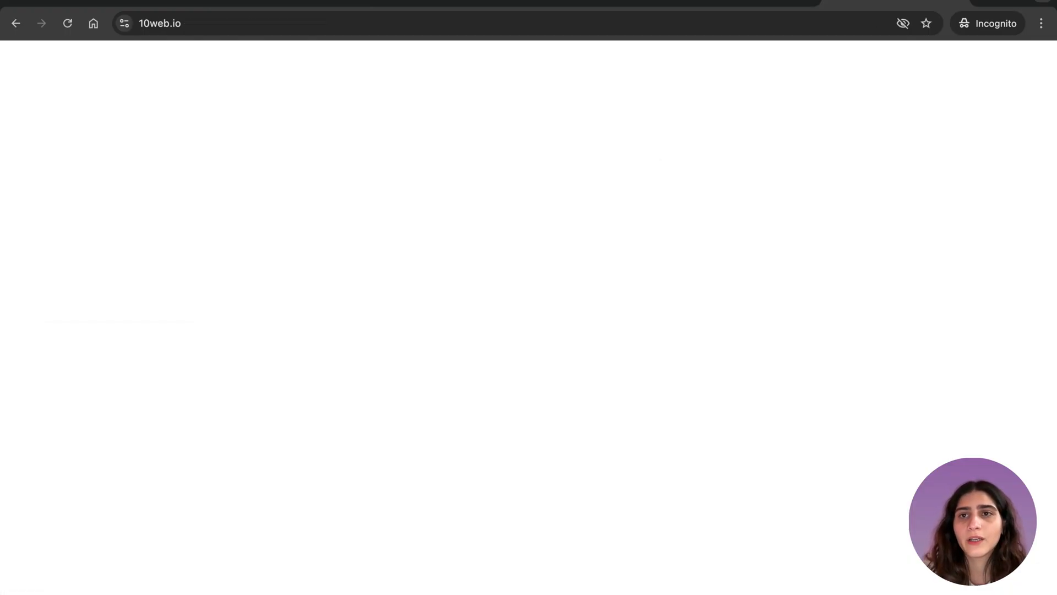
- Open the 10Web AI Builder public roadmap for Q4 2025 and examine its planned, in-progress and done features
{"action": "left_click", "coordinate": [670, 474]}
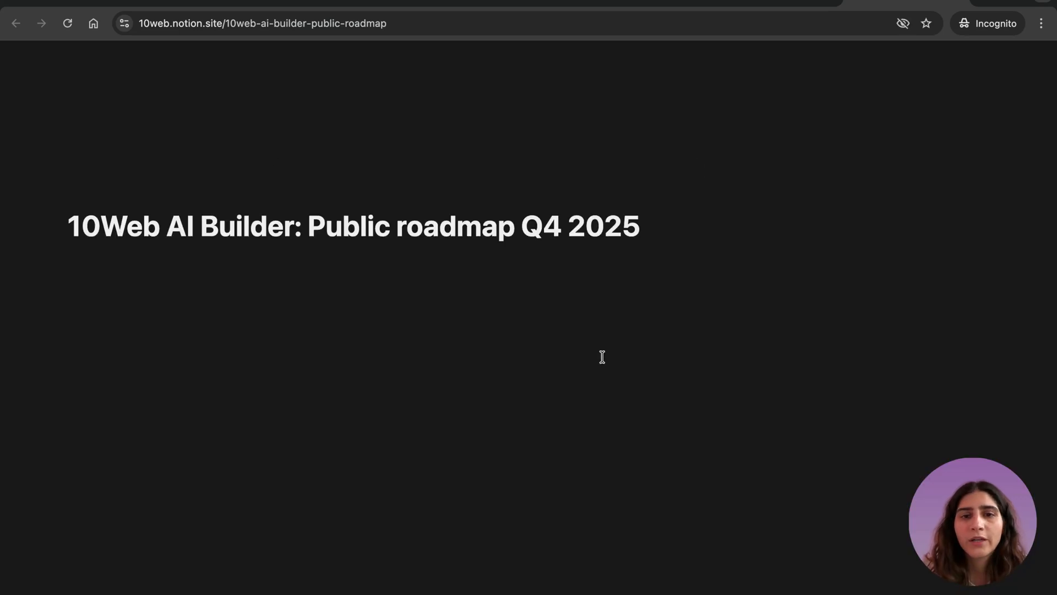
{"action": "scroll", "coordinate": [602, 357], "scroll_direction": "down", "scroll_amount": 3}
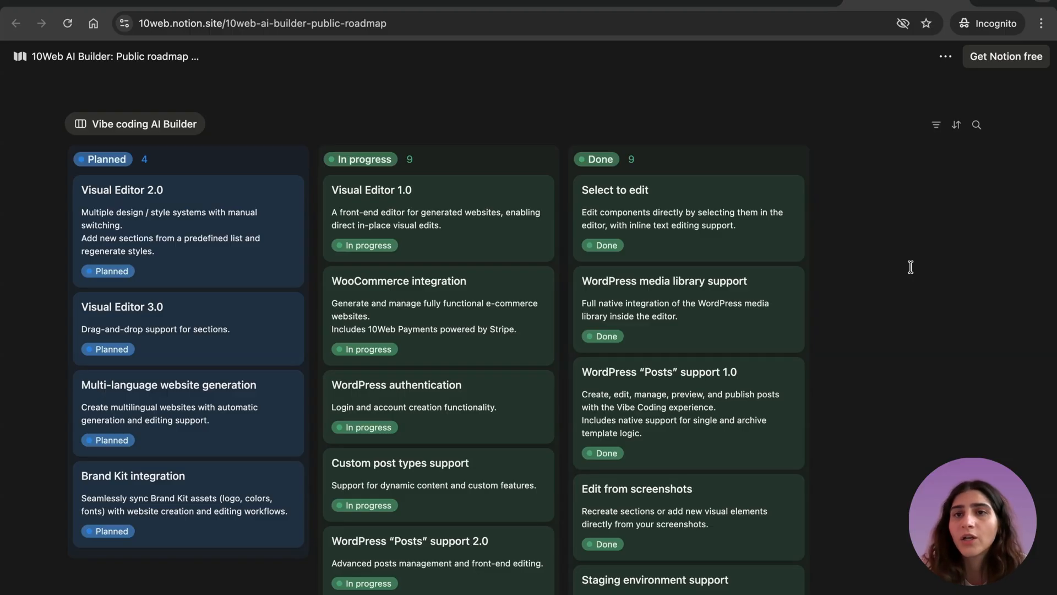
{"action": "scroll", "coordinate": [440, 358], "scroll_direction": "down", "scroll_amount": 6}
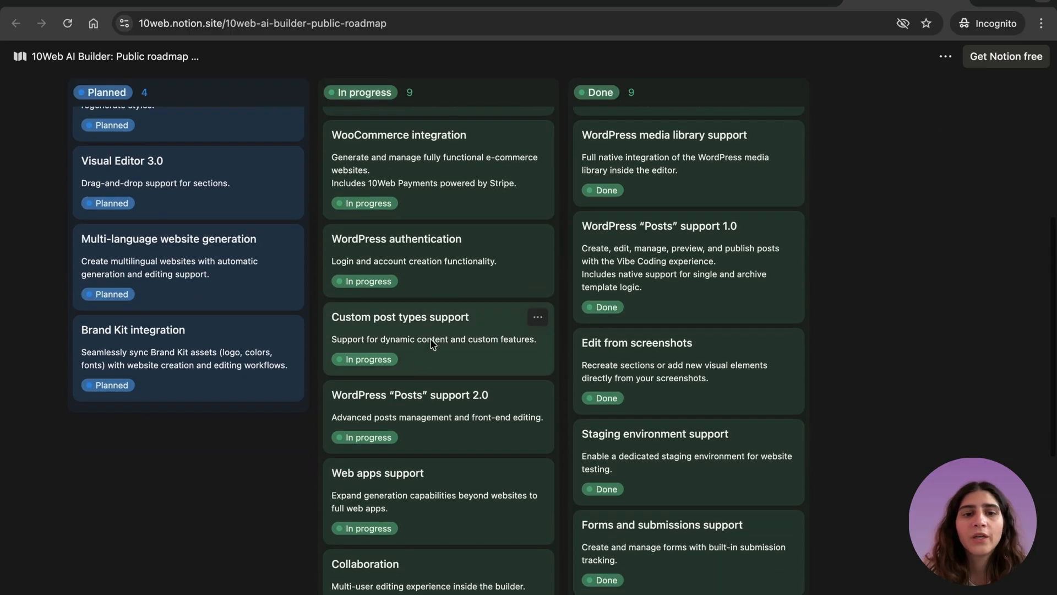
{"action": "scroll", "coordinate": [413, 484], "scroll_direction": "down", "scroll_amount": 2}
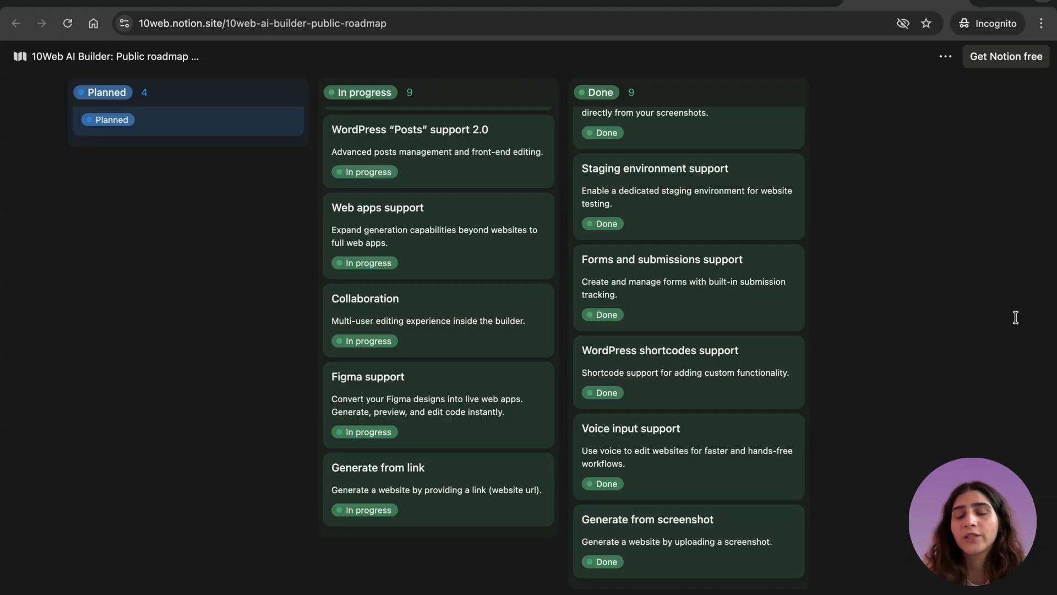
{"action": "scroll", "coordinate": [415, 480], "scroll_direction": "down", "scroll_amount": 1}
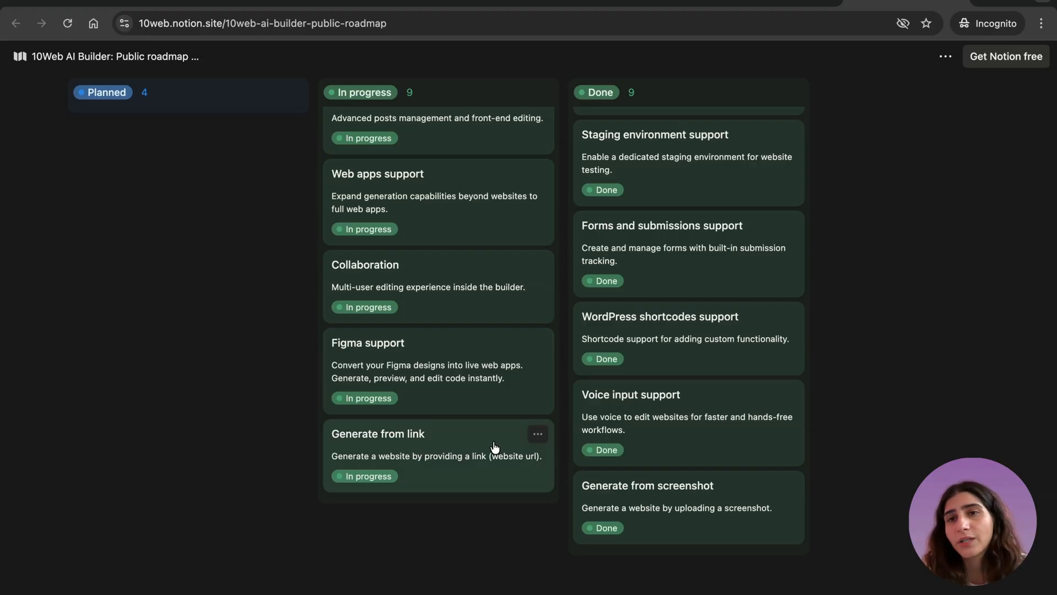
{"action": "scroll", "coordinate": [494, 385], "scroll_direction": "up", "scroll_amount": 10}
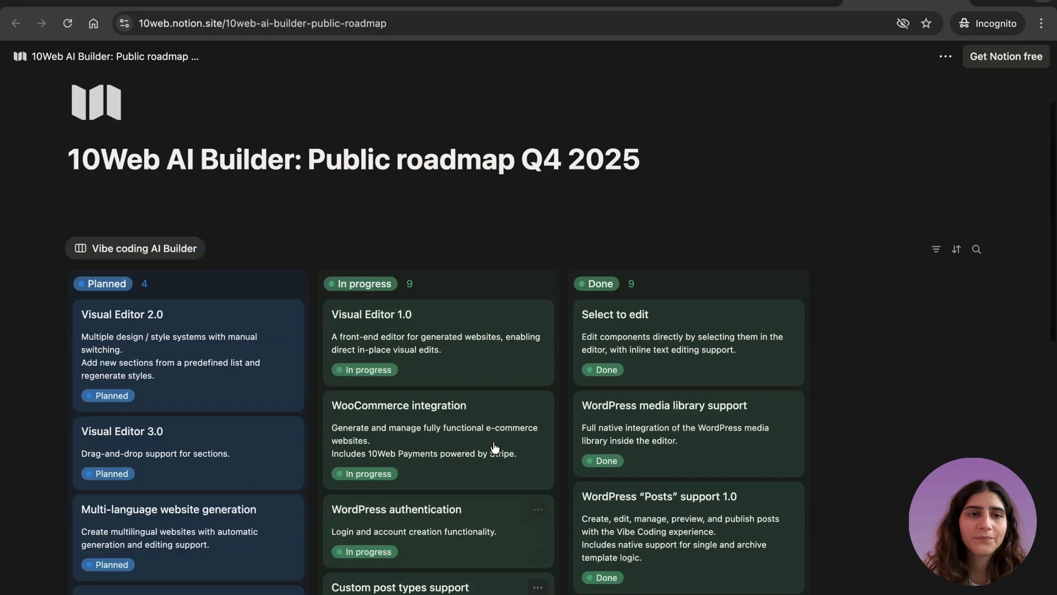
{"action": "scroll", "coordinate": [612, 297], "scroll_direction": "down", "scroll_amount": 10}
{"action": "scroll", "coordinate": [625, 259], "scroll_direction": "up", "scroll_amount": 5}
{"action": "scroll", "coordinate": [625, 258], "scroll_direction": "up", "scroll_amount": 5}
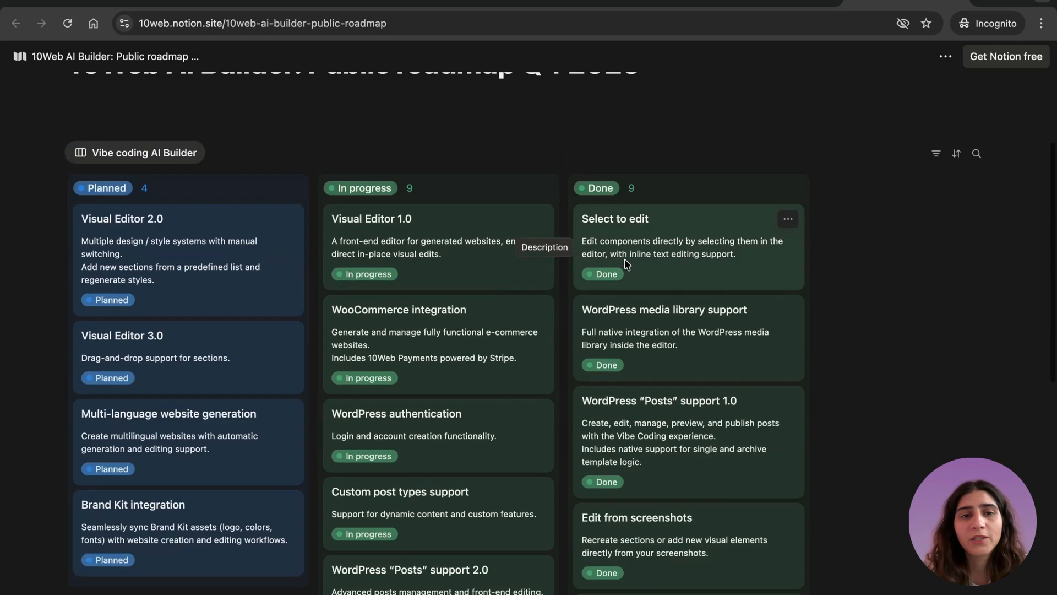